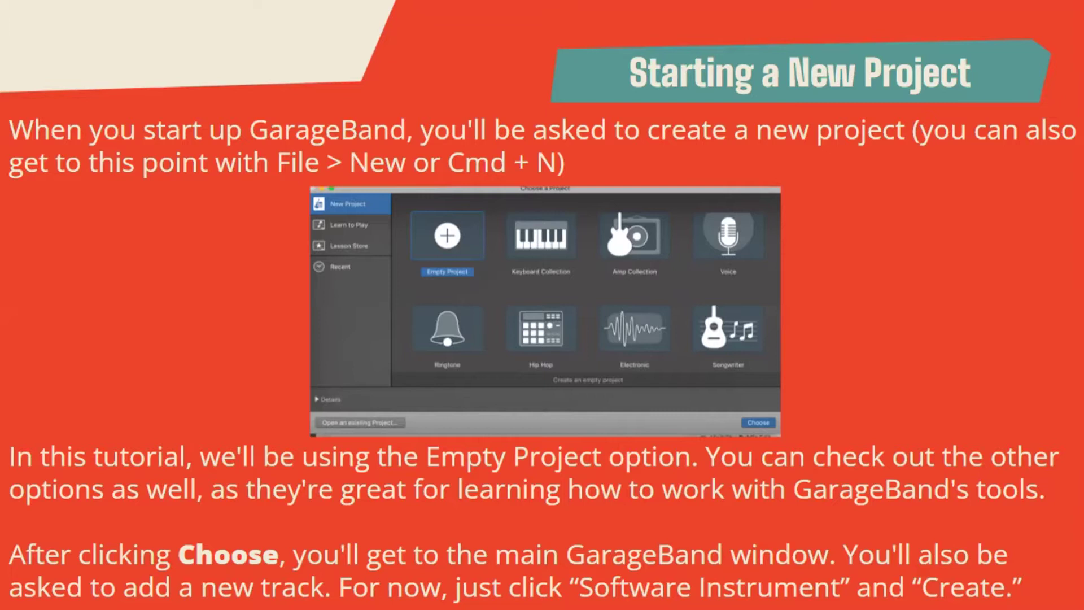
Advance the presentation to slide 8, 'Making Music With Apple Loops'.
{"action": "left_click", "coordinate": [908, 319]}
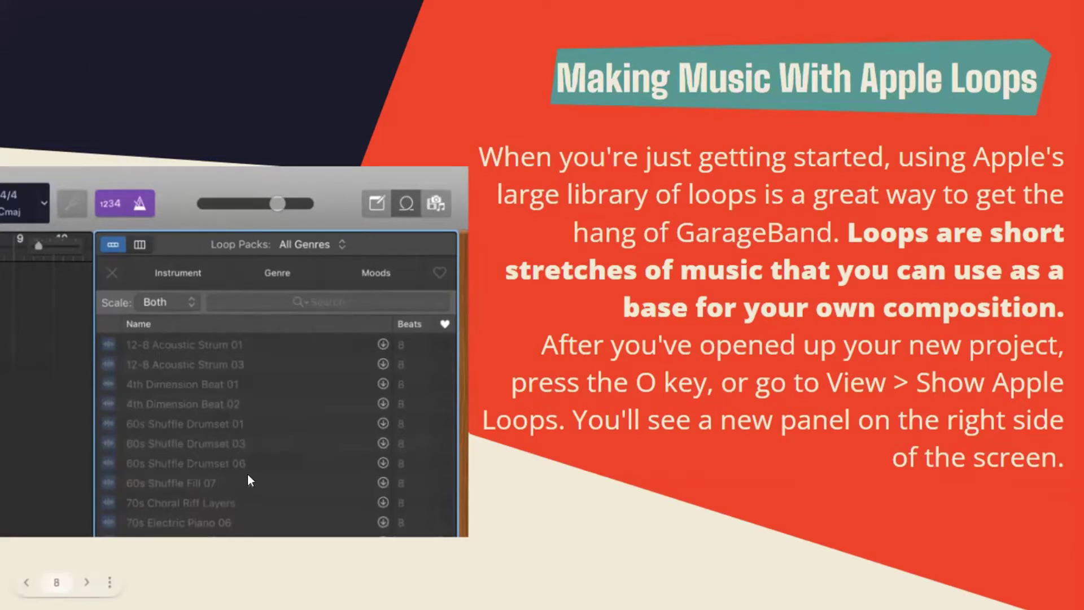
Advance the Google Slides deck to the slide of loop-building steps.
{"action": "left_click", "coordinate": [523, 378]}
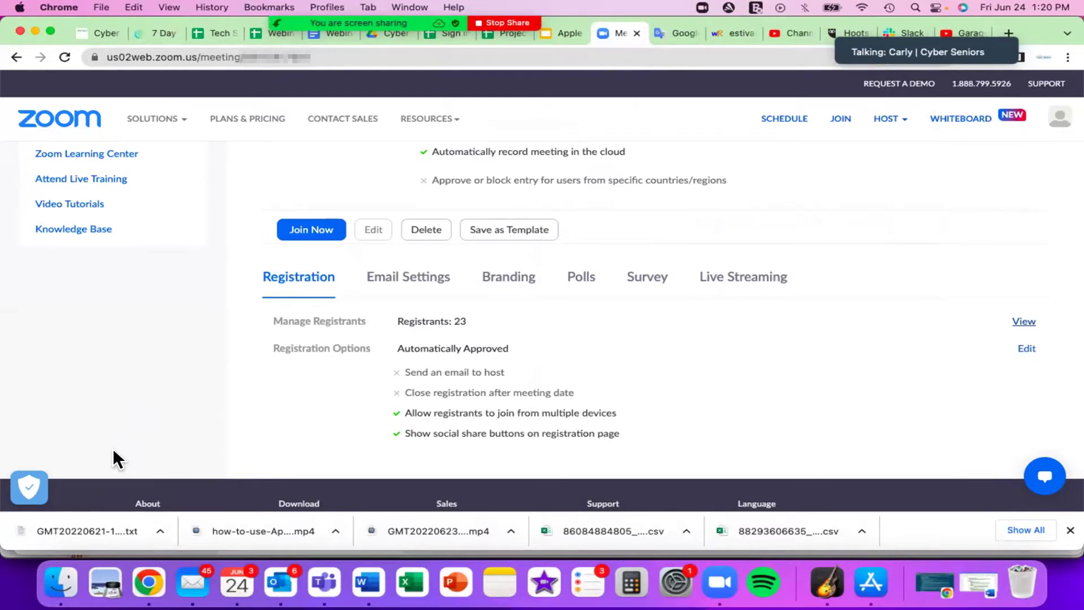
Open a new Finder window from the Dock, showing the Downloads folder.
{"action": "left_click", "coordinate": [60, 582]}
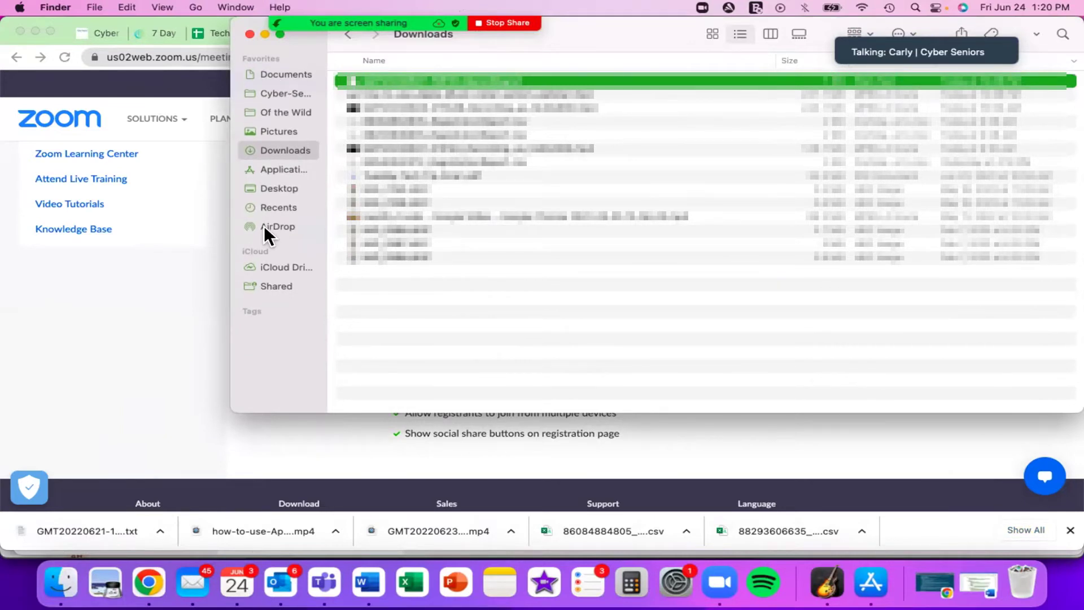
Show the Applications folder and select GarageBand, then App Store, in the list.
{"action": "left_click", "coordinate": [289, 170]}
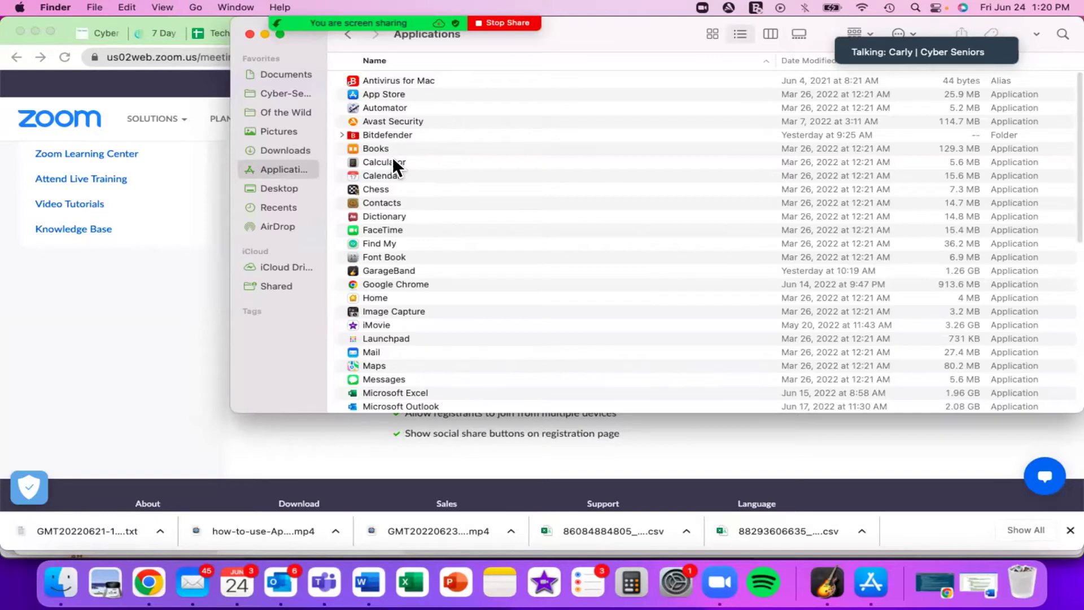
{"action": "scroll", "coordinate": [425, 166], "scroll_direction": "down", "scroll_amount": 5}
{"action": "left_click", "coordinate": [429, 177]}
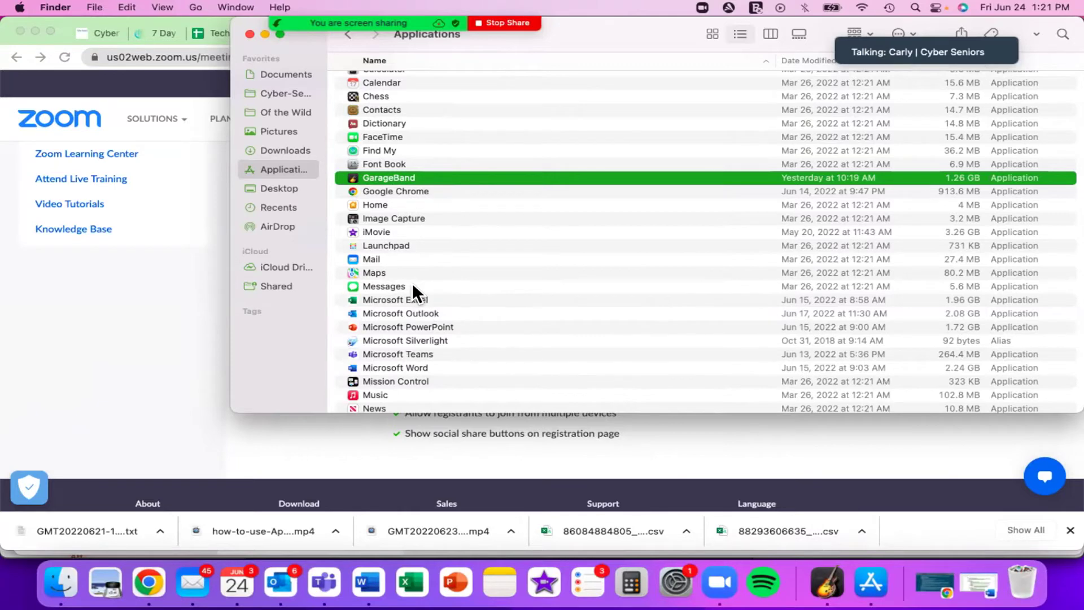
{"action": "scroll", "coordinate": [413, 286], "scroll_direction": "up", "scroll_amount": 5}
{"action": "left_click", "coordinate": [396, 94]}
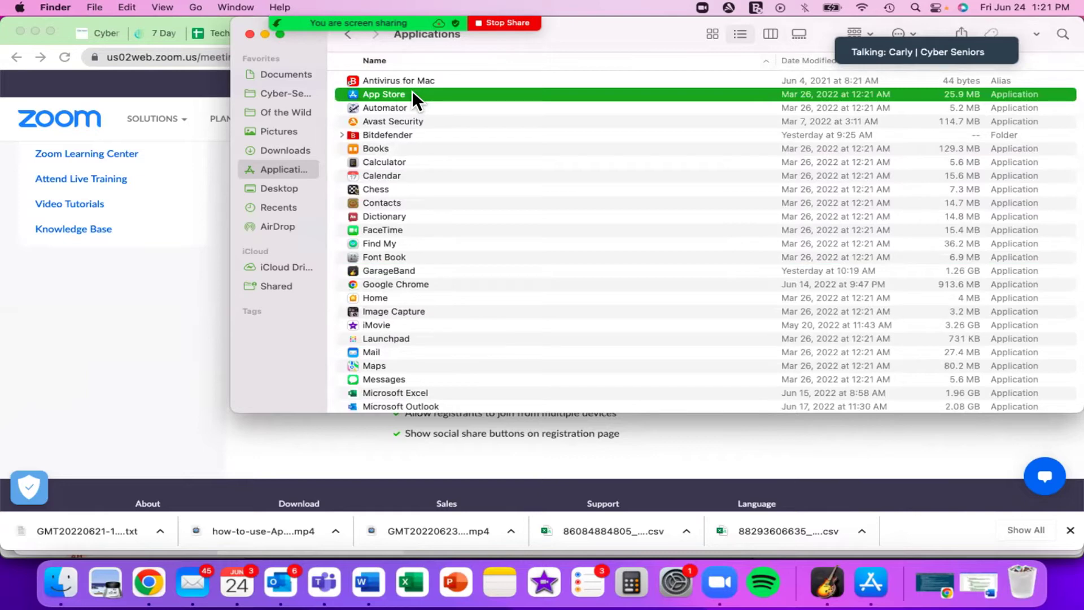
Search the App Store for 'garageband' and launch GarageBand from its listing.
{"action": "key", "text": "F4"}
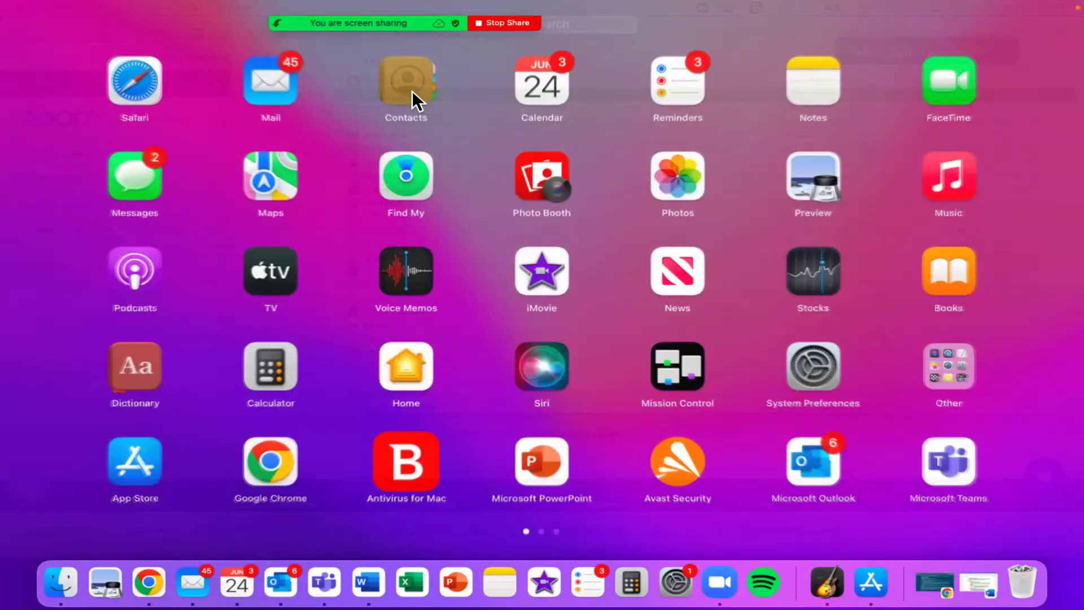
{"action": "left_click", "coordinate": [137, 459]}
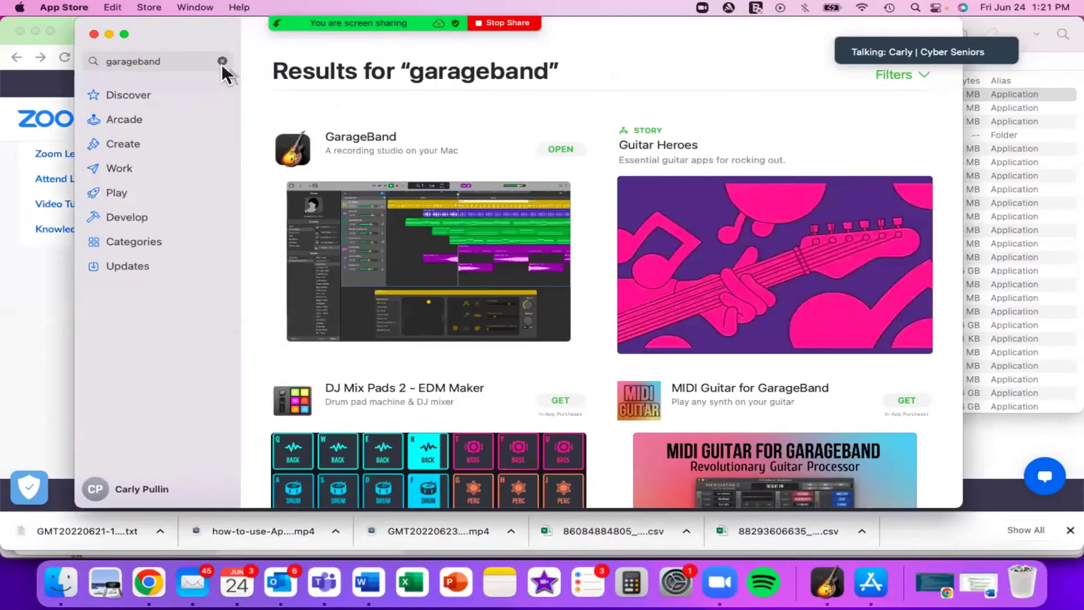
{"action": "left_click", "coordinate": [222, 61]}
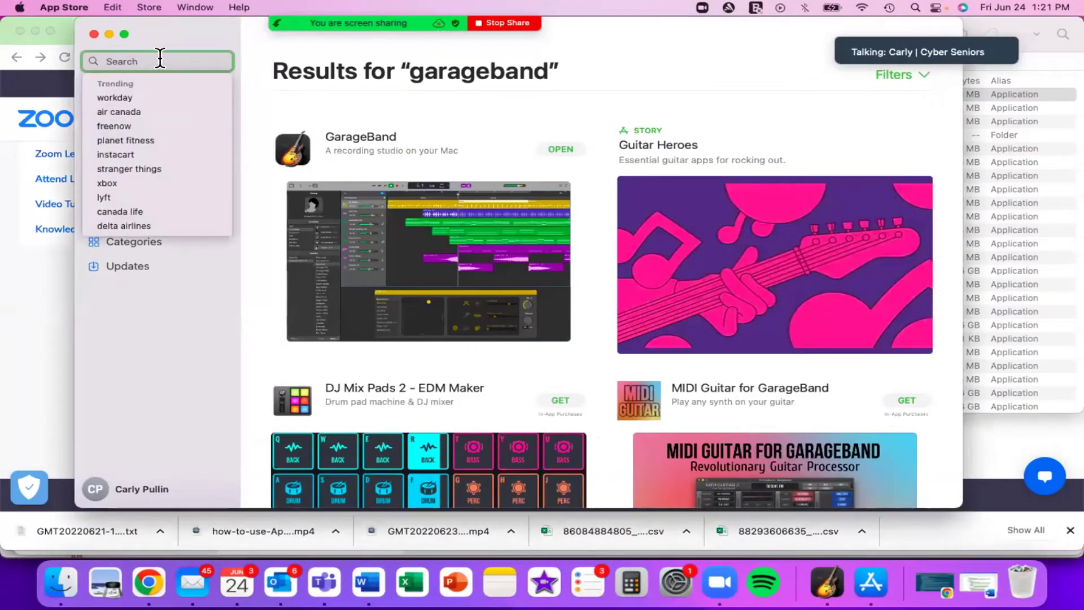
{"action": "type", "text": "gar"}
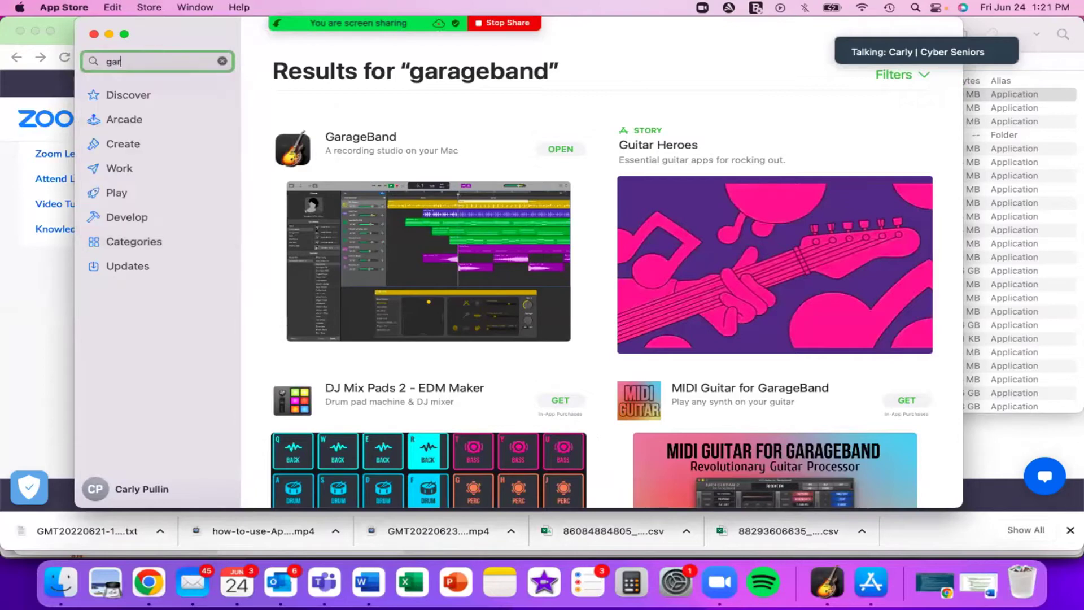
{"action": "type", "text": "ageband"}
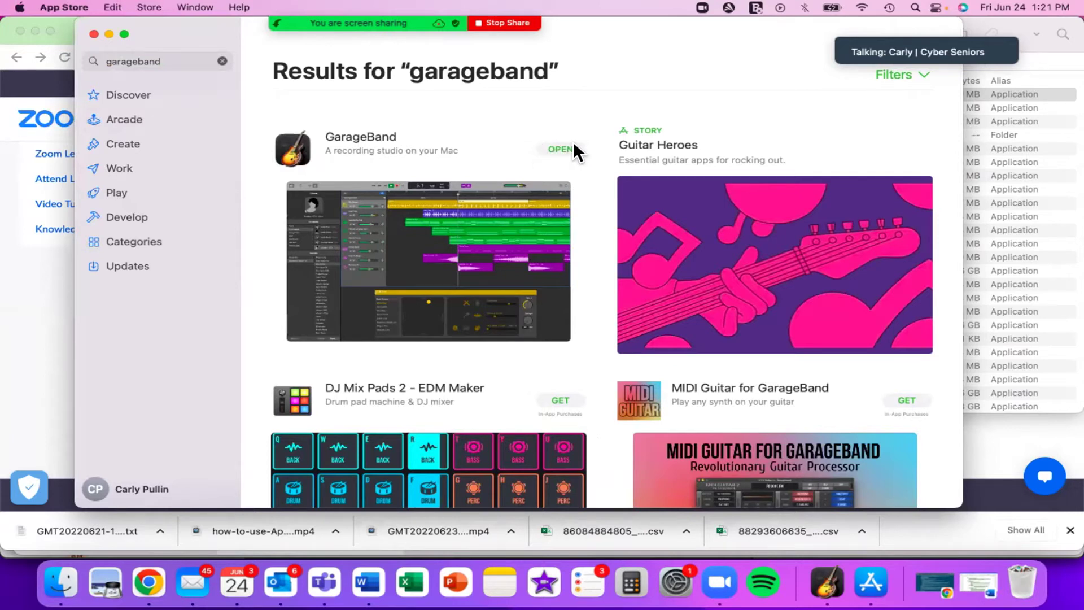
{"action": "scroll", "coordinate": [543, 155], "scroll_direction": "up", "scroll_amount": 1}
{"action": "left_click", "coordinate": [555, 148]}
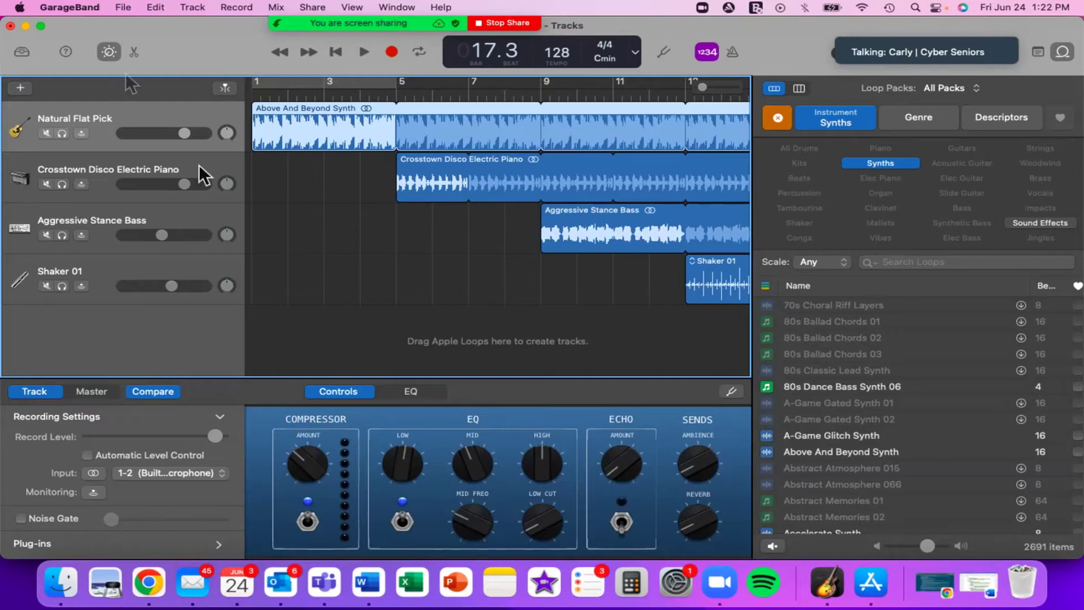
Bring up GarageBand's File menu for starting a new project.
{"action": "left_click", "coordinate": [122, 7]}
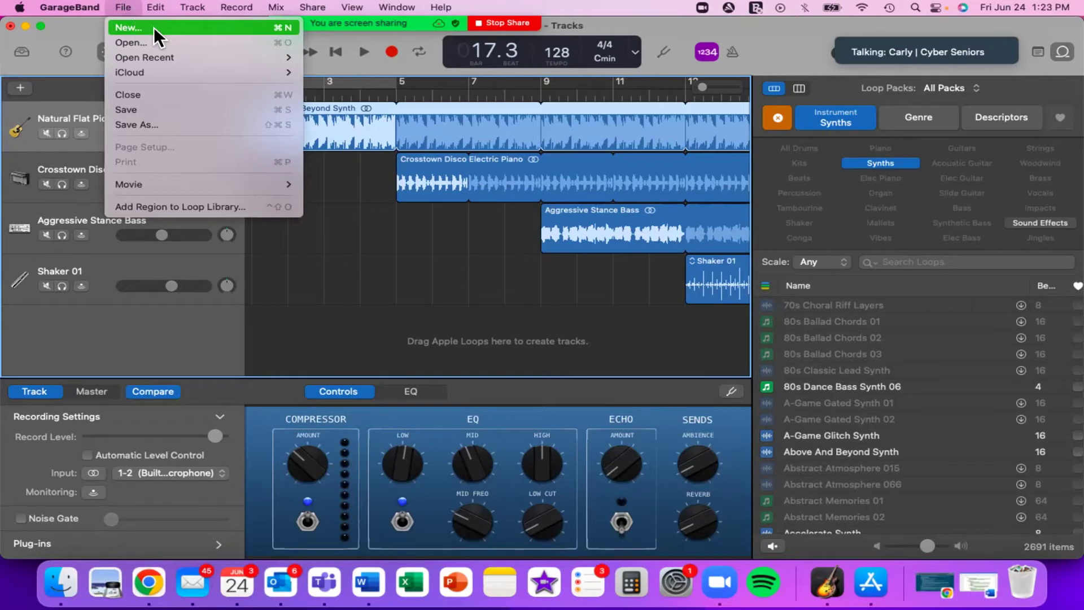
Start a new project after saving changes, browsing New Project, Recent and Learn to Play.
{"action": "left_click", "coordinate": [153, 26]}
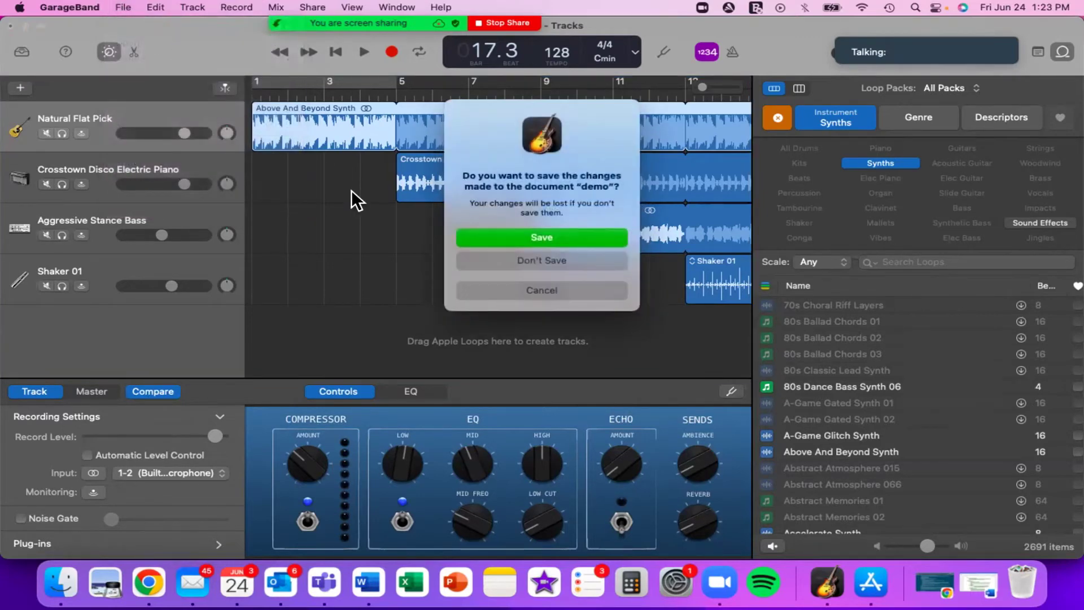
{"action": "left_click", "coordinate": [560, 235]}
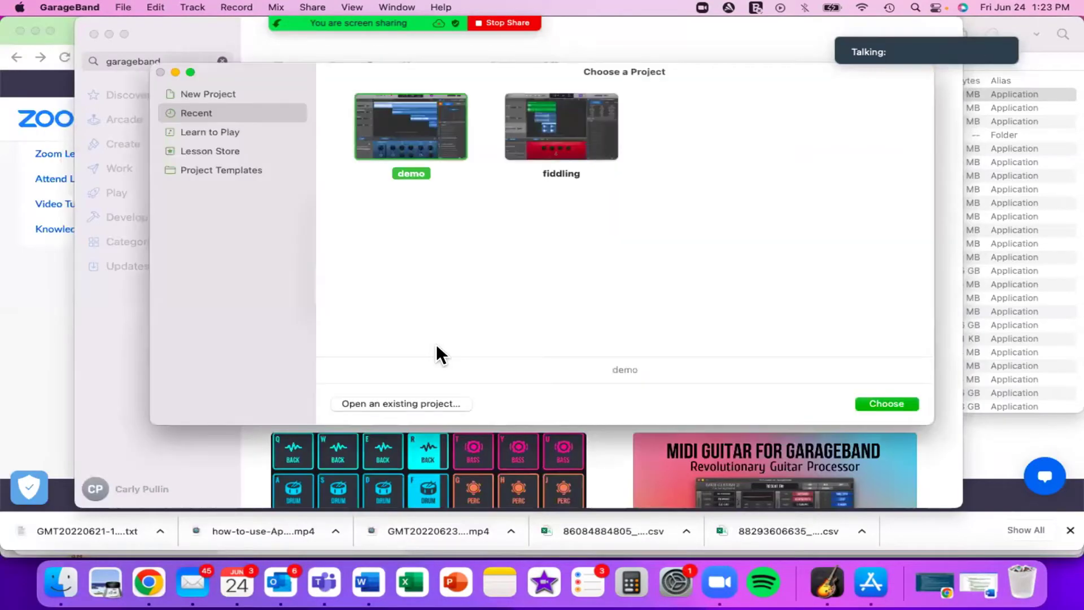
{"action": "left_click", "coordinate": [227, 92]}
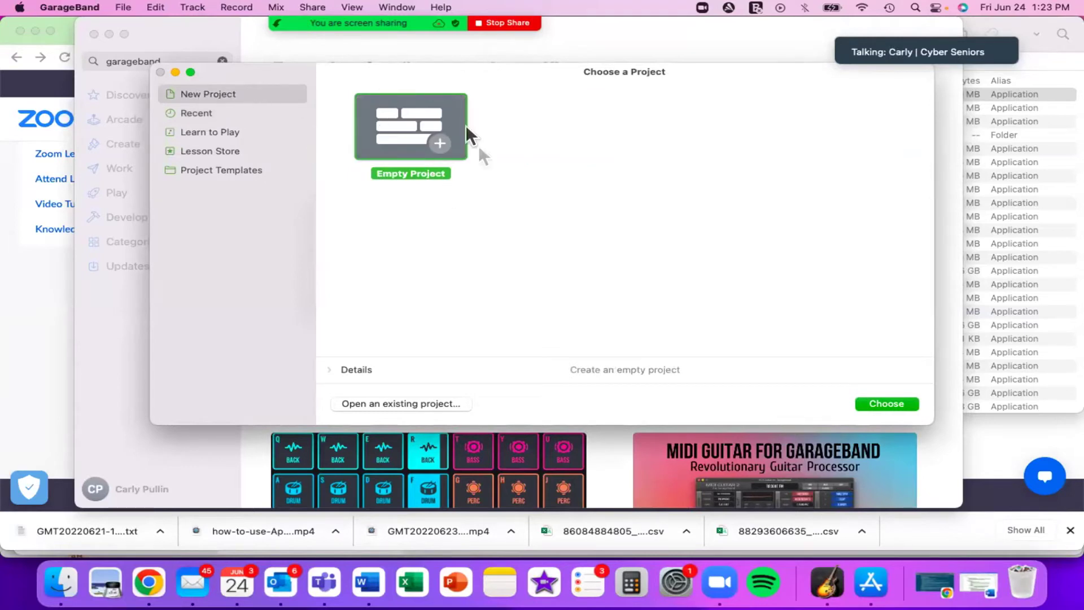
{"action": "left_click", "coordinate": [230, 113]}
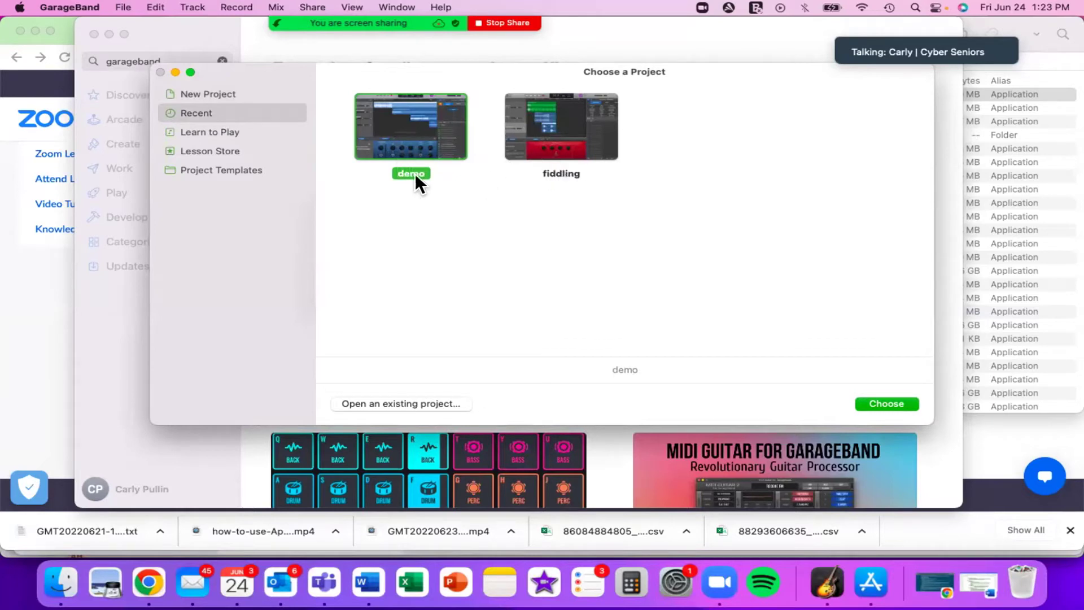
{"action": "left_click", "coordinate": [238, 132]}
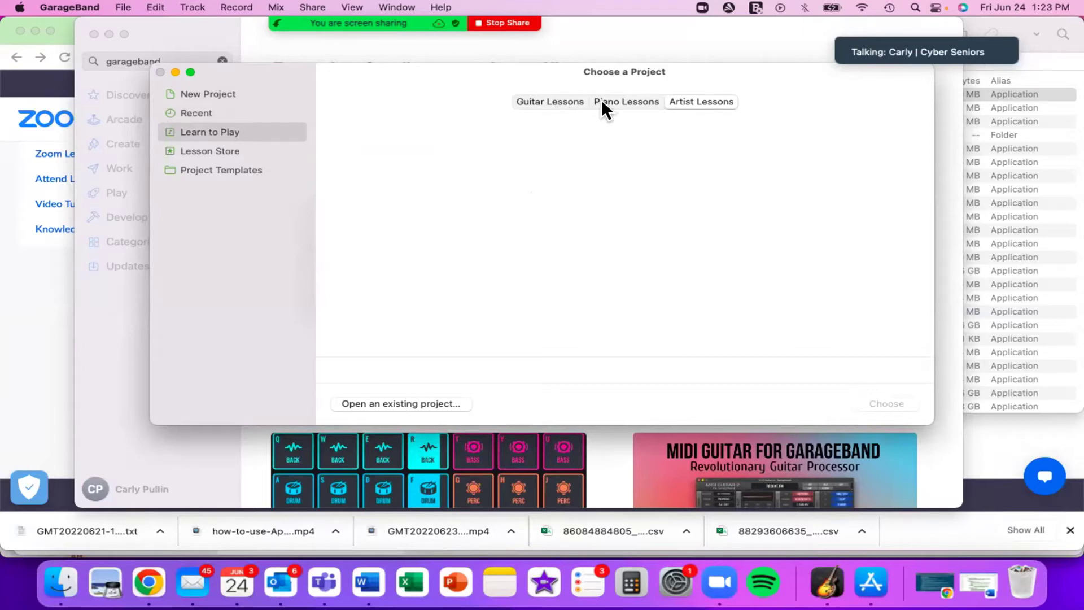
Browse the guitar and piano lessons in the Learn to Play section.
{"action": "left_click", "coordinate": [560, 99]}
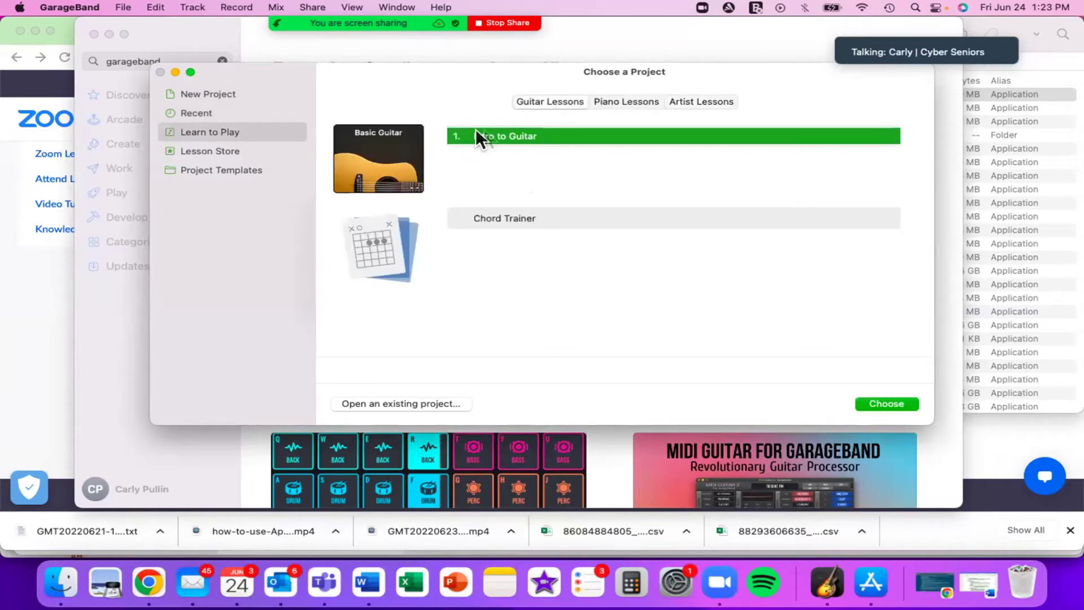
{"action": "left_click", "coordinate": [619, 104]}
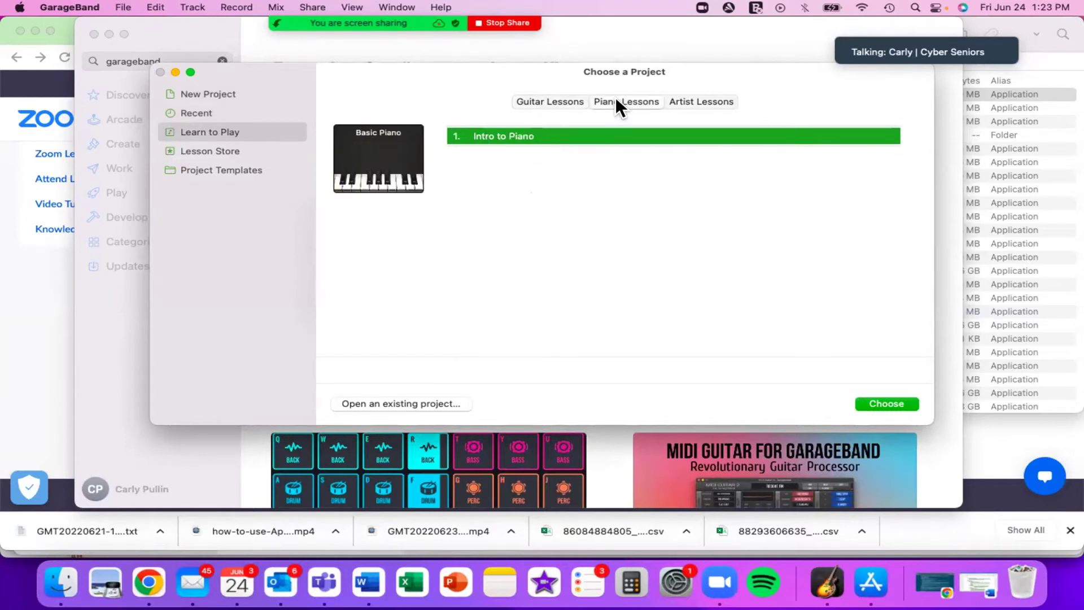
{"action": "left_click", "coordinate": [556, 100]}
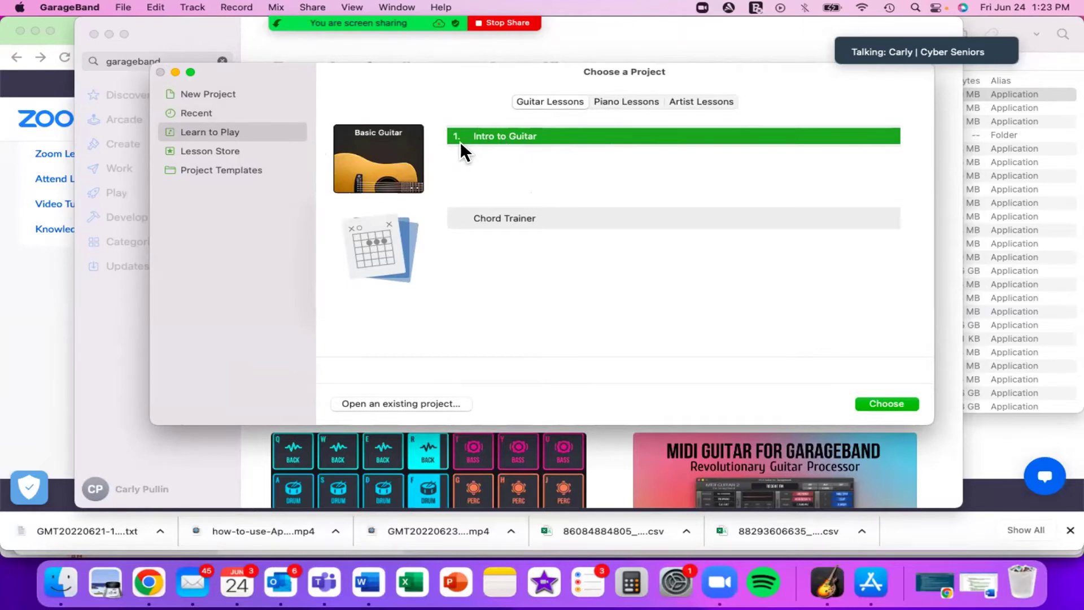
Look through the Lesson Store and templates, then create a new Empty Project.
{"action": "left_click", "coordinate": [223, 157]}
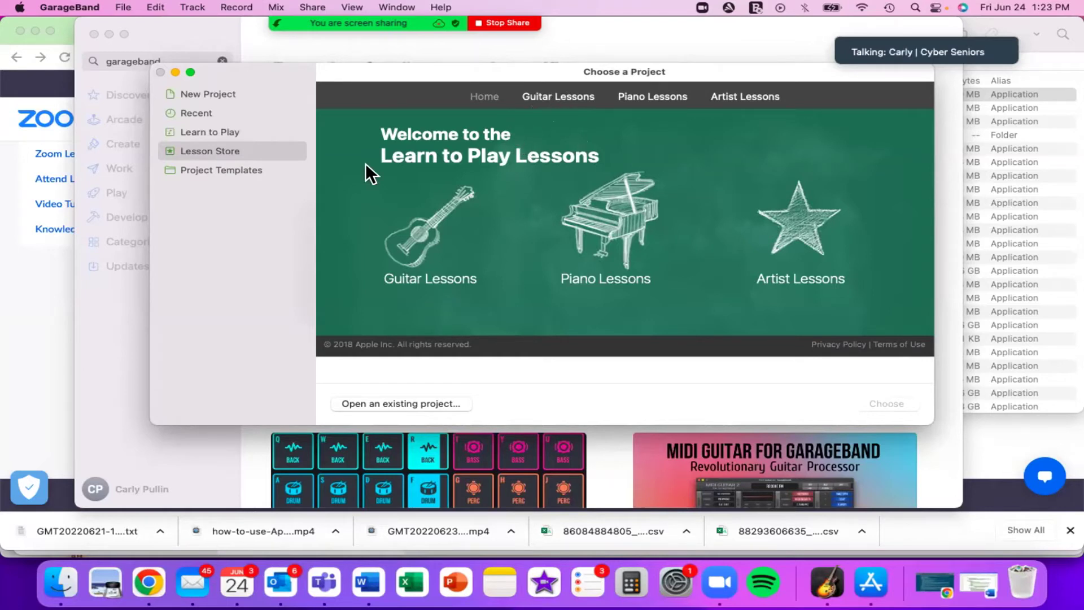
{"action": "left_click", "coordinate": [249, 170]}
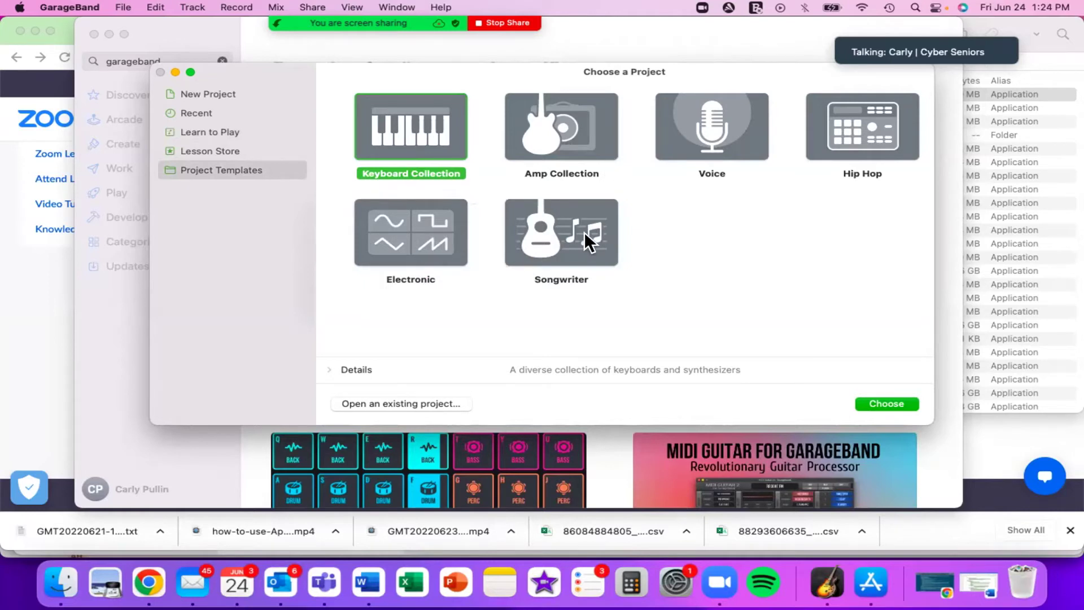
{"action": "left_click", "coordinate": [236, 94]}
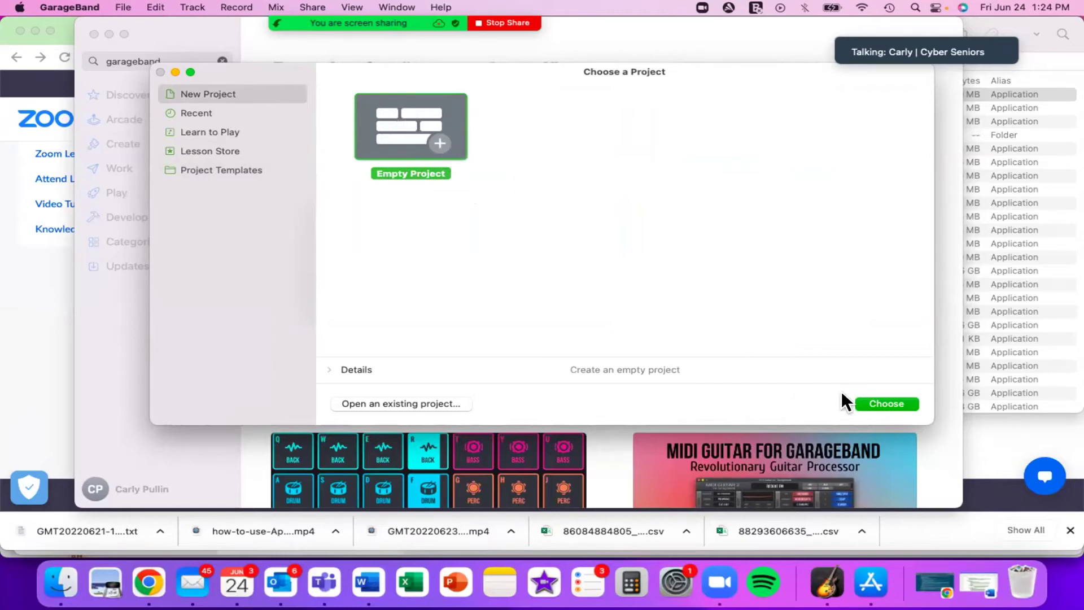
{"action": "left_click", "coordinate": [891, 402]}
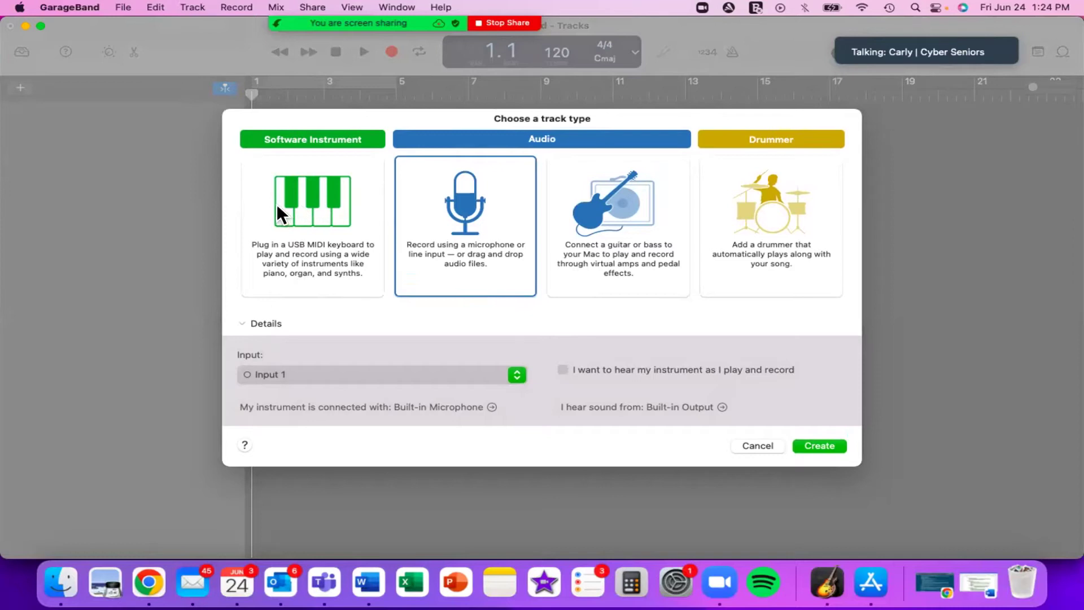
Compare the track-type cards, then create an Audio track recording from the microphone.
{"action": "left_click", "coordinate": [300, 210]}
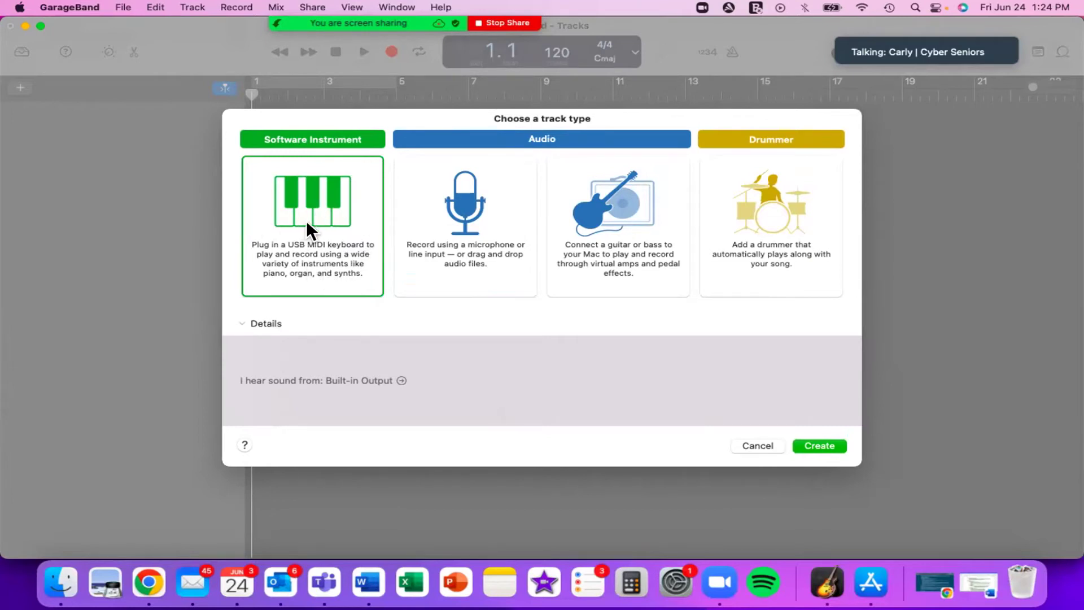
{"action": "left_click", "coordinate": [464, 222]}
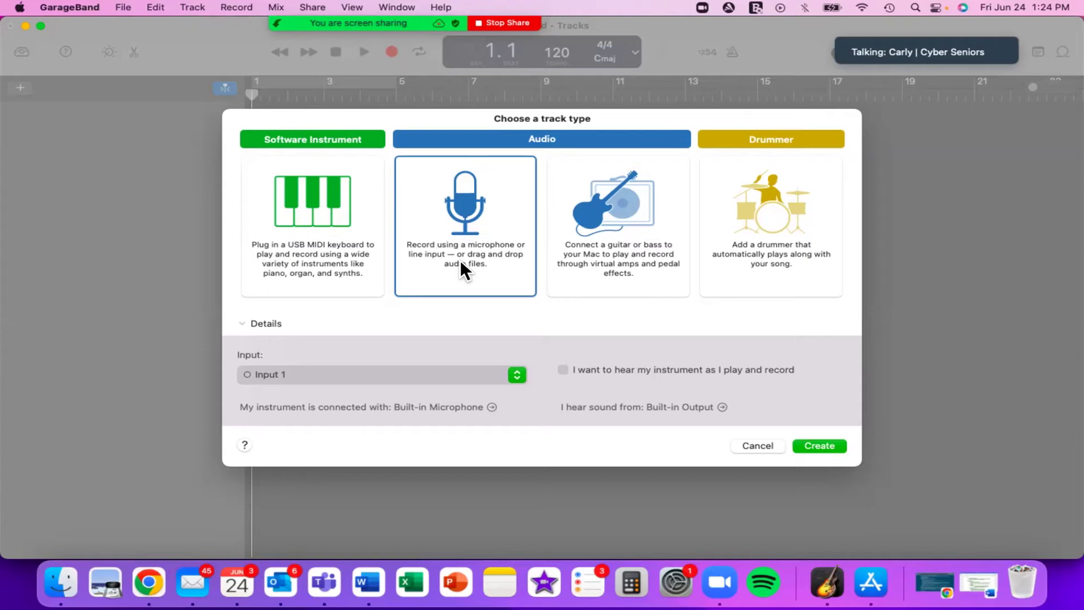
{"action": "left_click", "coordinate": [647, 241]}
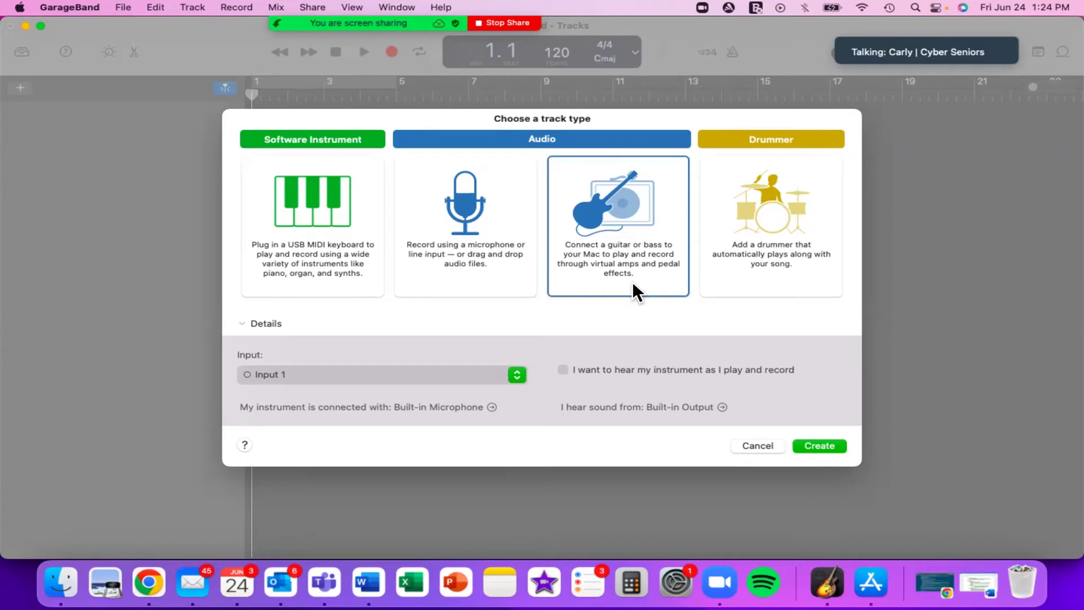
{"action": "left_click", "coordinate": [754, 274]}
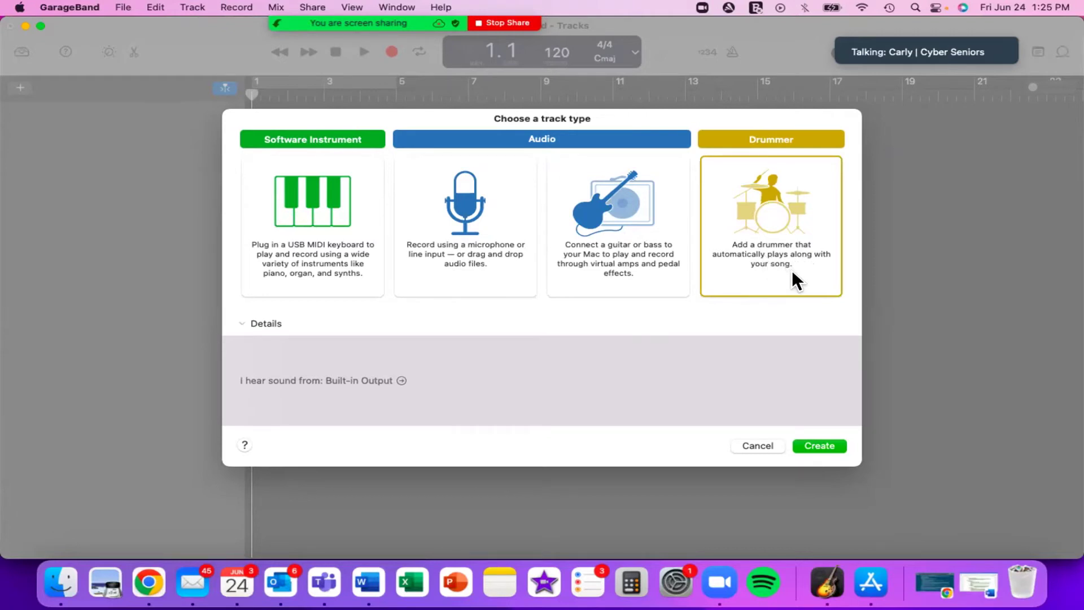
{"action": "left_click", "coordinate": [459, 232]}
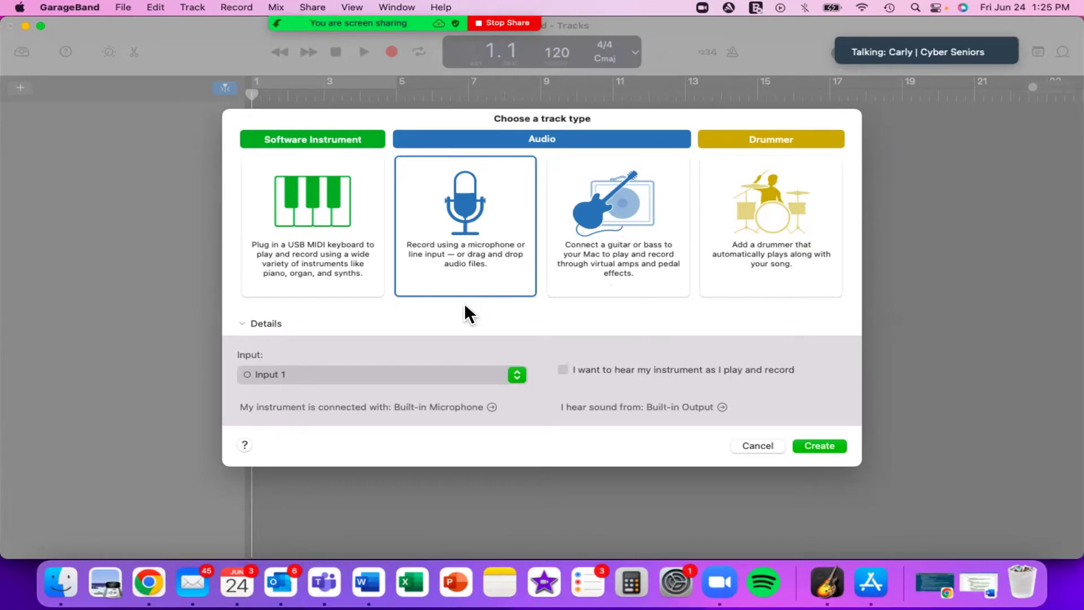
{"action": "left_click", "coordinate": [818, 445]}
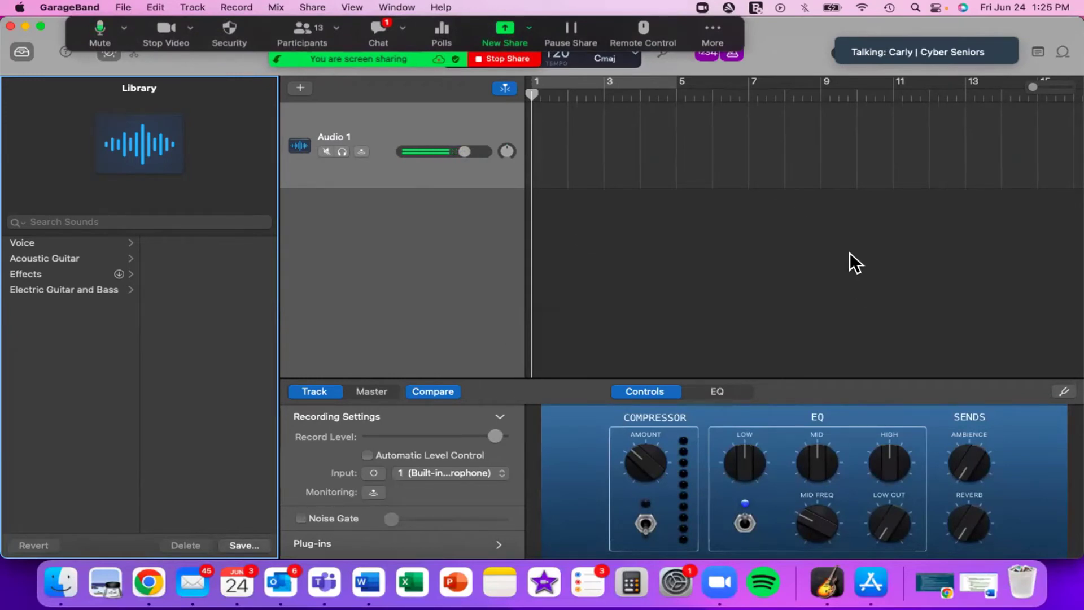
Hide Zoom's floating meeting controls and open GarageBand's Apple Loops browser.
{"action": "left_click", "coordinate": [714, 31]}
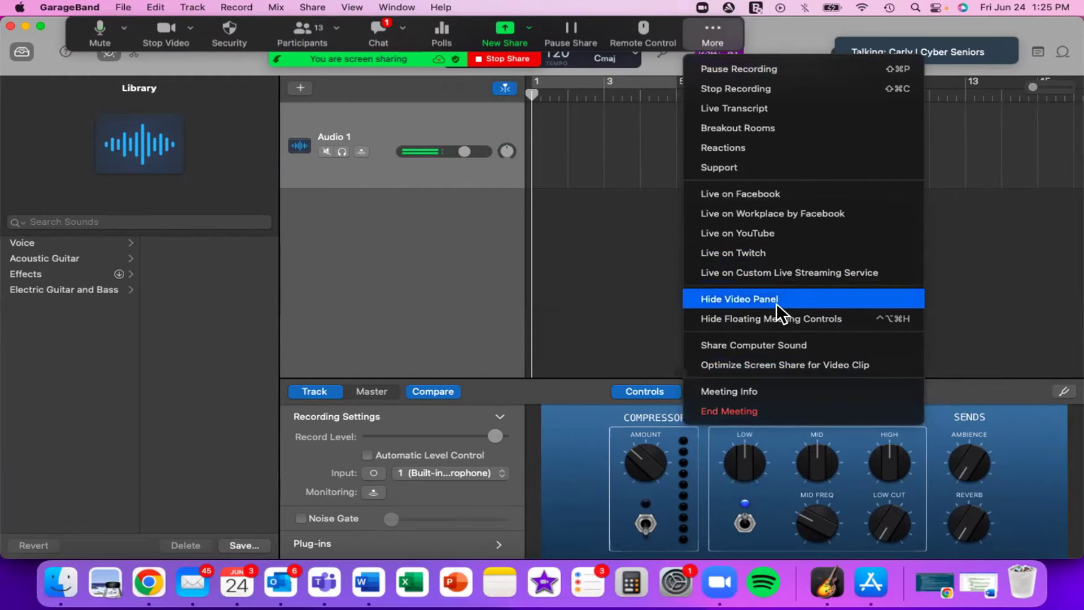
{"action": "left_click", "coordinate": [755, 316]}
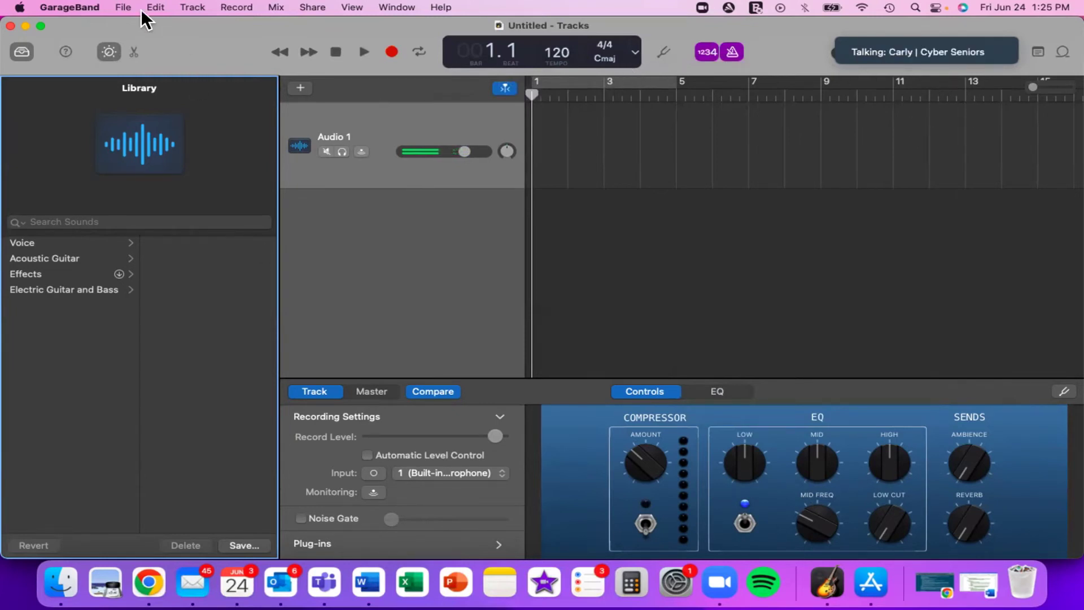
{"action": "left_click", "coordinate": [350, 7]}
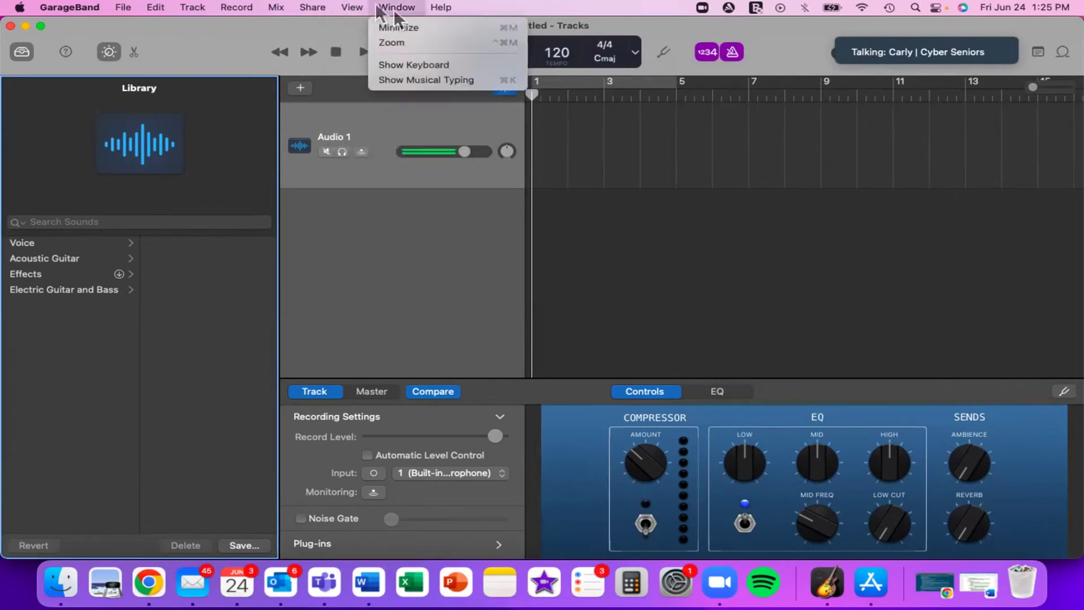
{"action": "mouse_move", "coordinate": [362, 6]}
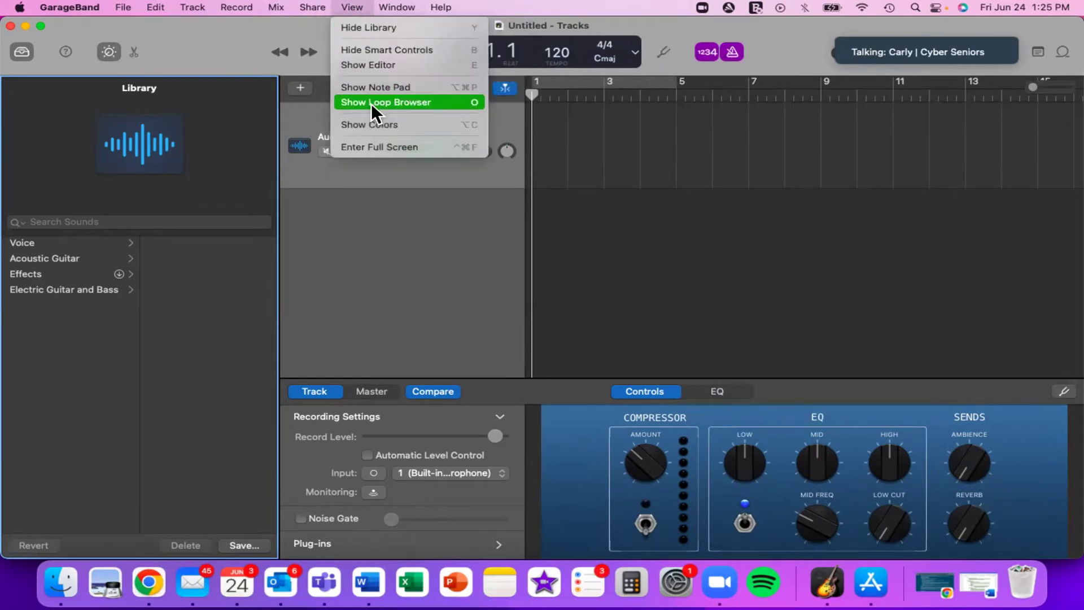
{"action": "left_click", "coordinate": [1057, 33]}
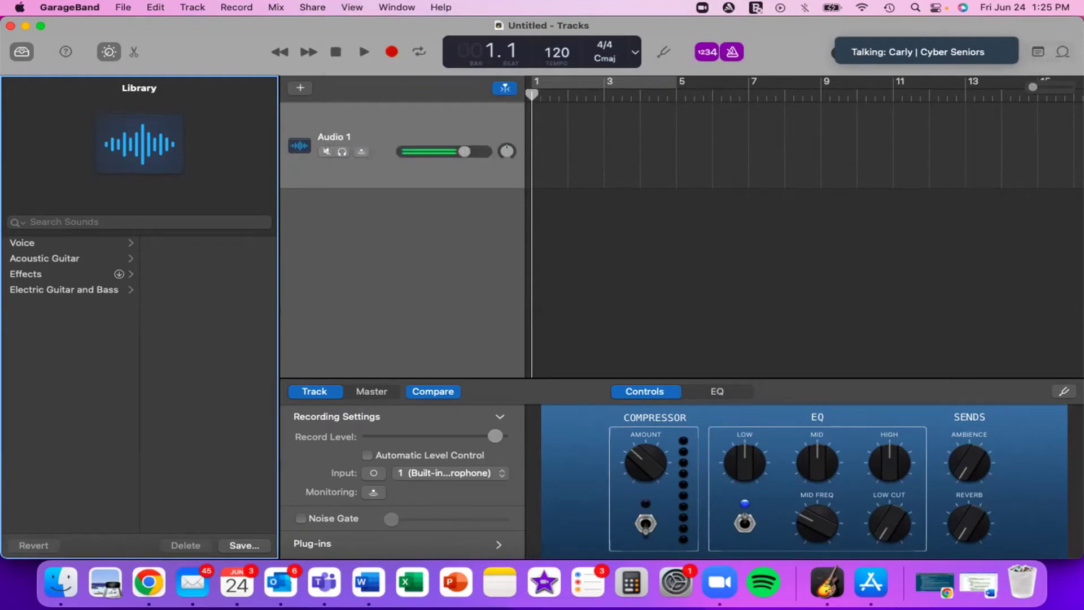
{"action": "left_click", "coordinate": [1063, 52]}
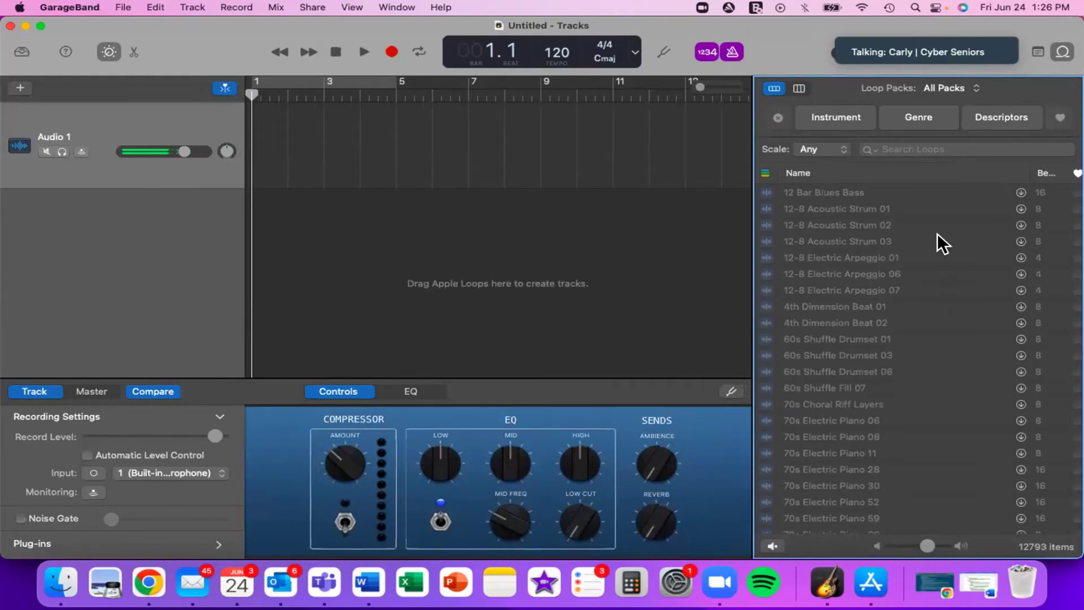
Filter the Loop Browser by the Synths instrument category, narrowing the list to 2691 loops.
{"action": "scroll", "coordinate": [903, 204], "scroll_direction": "down", "scroll_amount": 15}
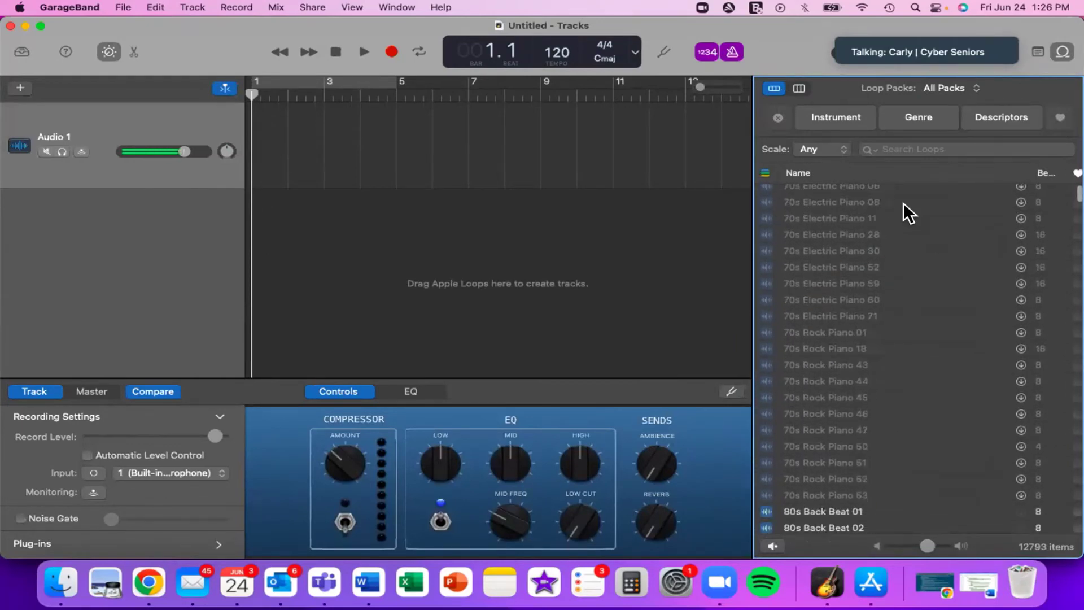
{"action": "scroll", "coordinate": [900, 248], "scroll_direction": "down", "scroll_amount": 20}
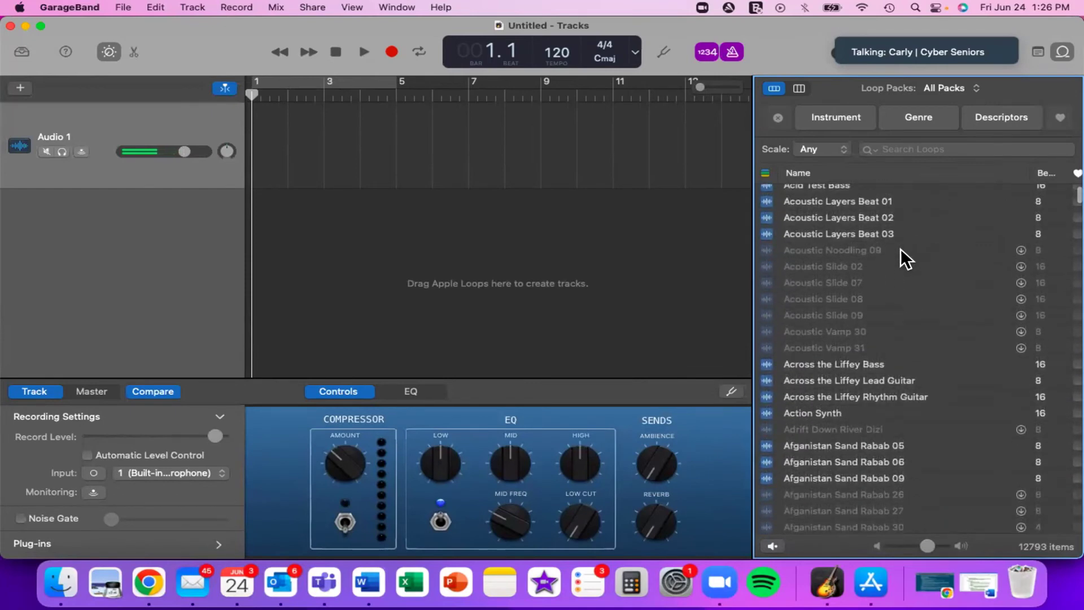
{"action": "scroll", "coordinate": [900, 248], "scroll_direction": "down", "scroll_amount": 3}
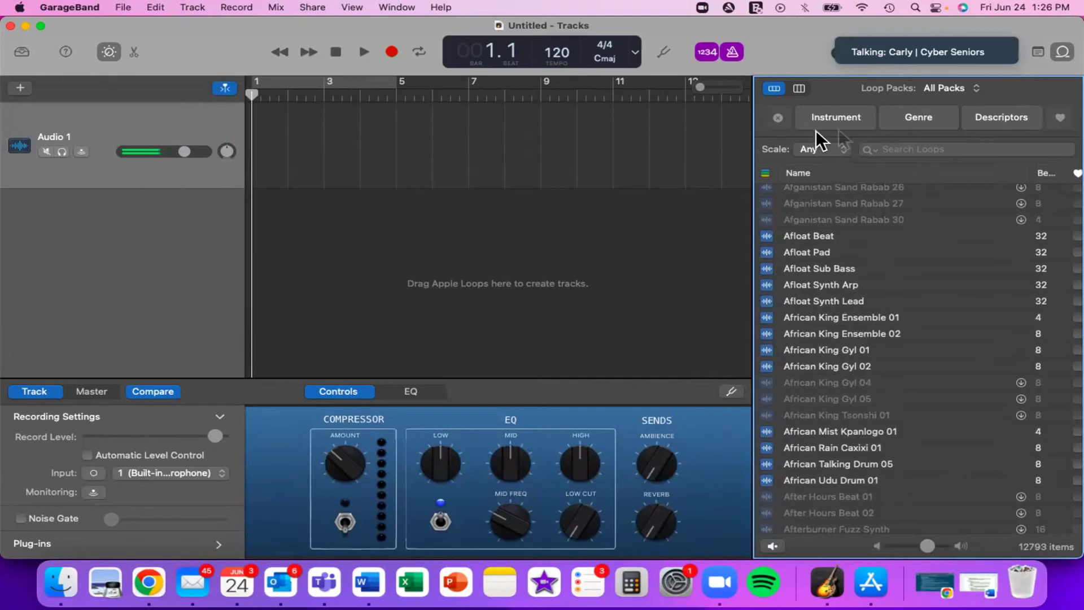
{"action": "left_click", "coordinate": [842, 116]}
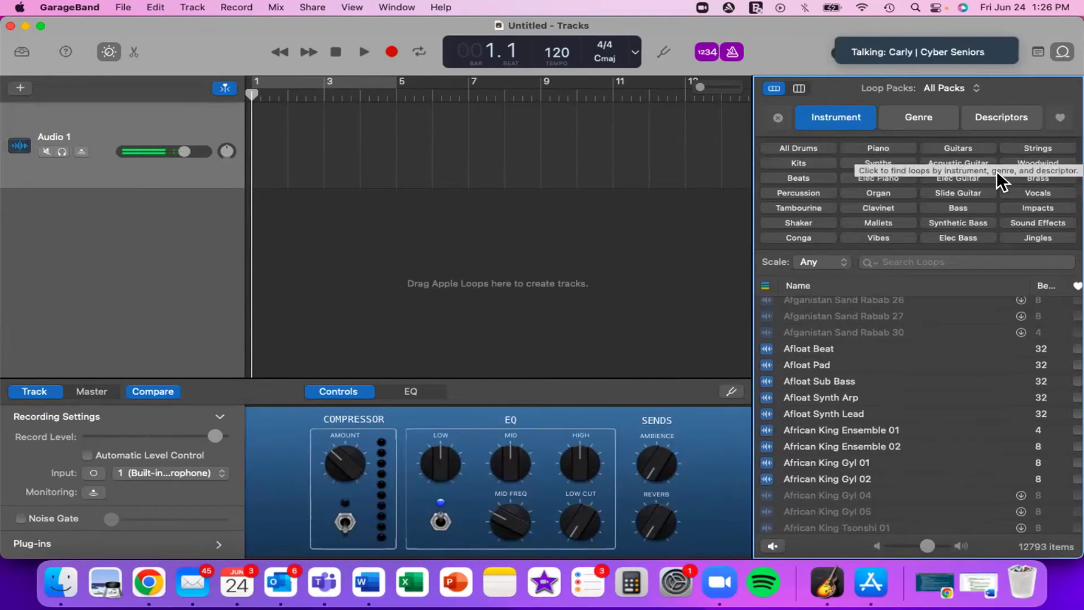
{"action": "left_click", "coordinate": [883, 164]}
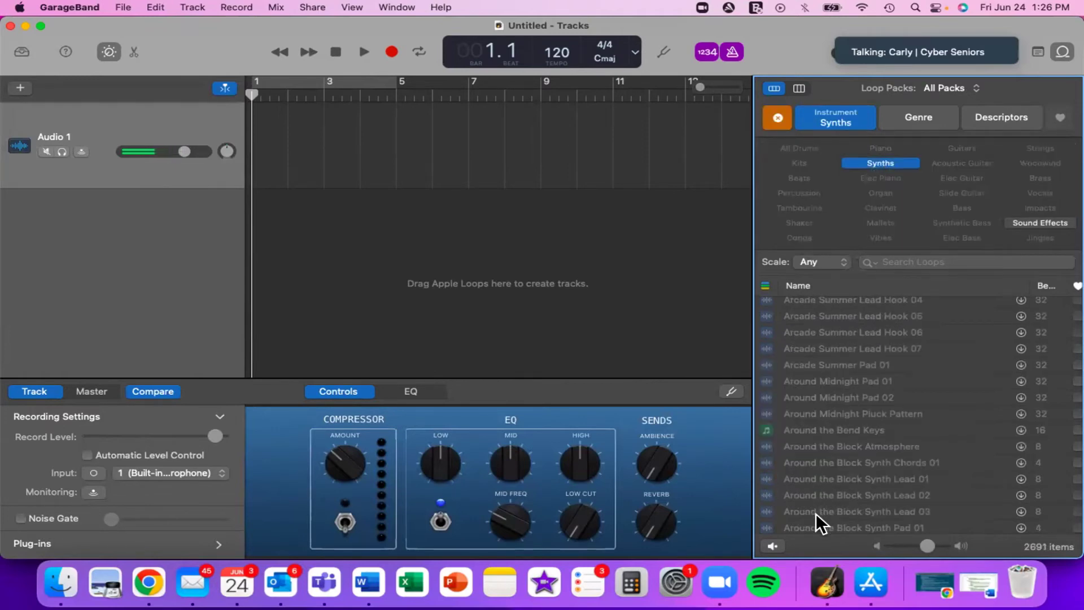
Preview the 80s Dance Bass Synth 06 loop, then stop it.
{"action": "scroll", "coordinate": [815, 513], "scroll_direction": "up", "scroll_amount": 5}
{"action": "scroll", "coordinate": [844, 407], "scroll_direction": "up", "scroll_amount": 10}
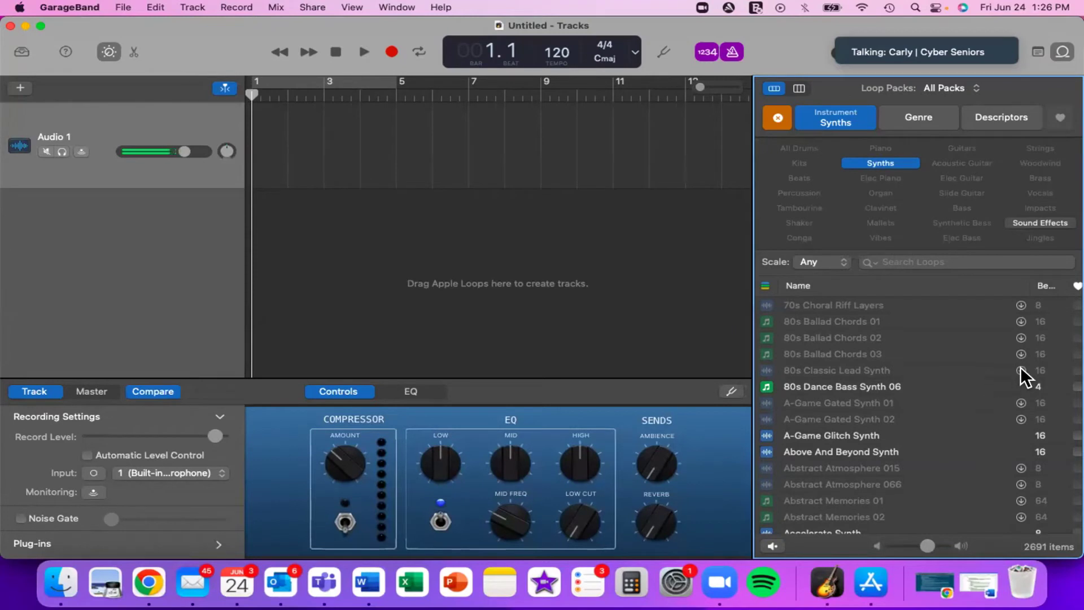
{"action": "scroll", "coordinate": [1006, 391], "scroll_direction": "down", "scroll_amount": 1}
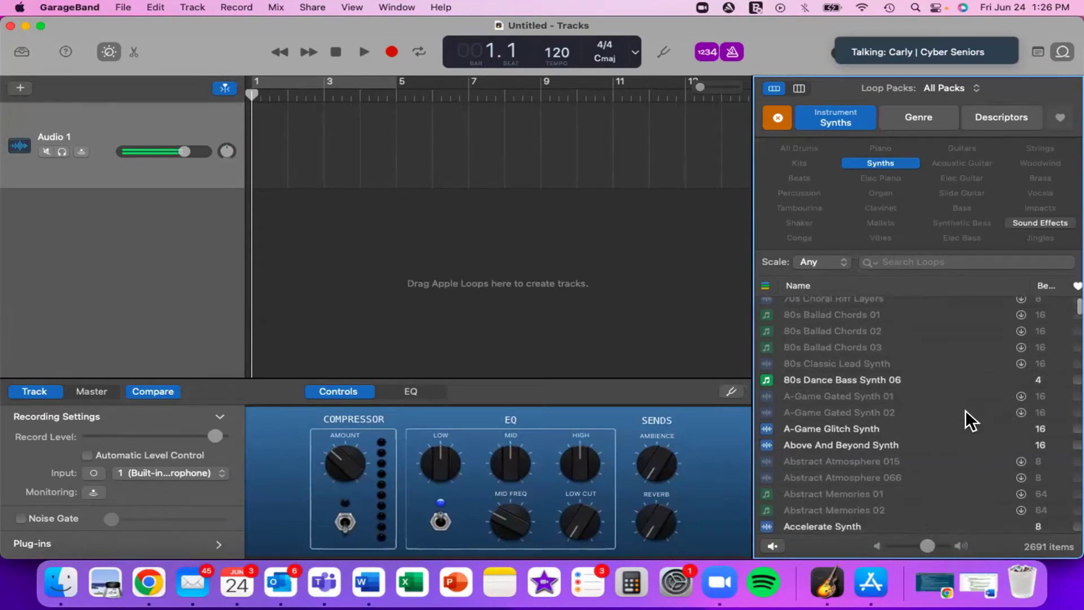
{"action": "scroll", "coordinate": [965, 410], "scroll_direction": "down", "scroll_amount": 1}
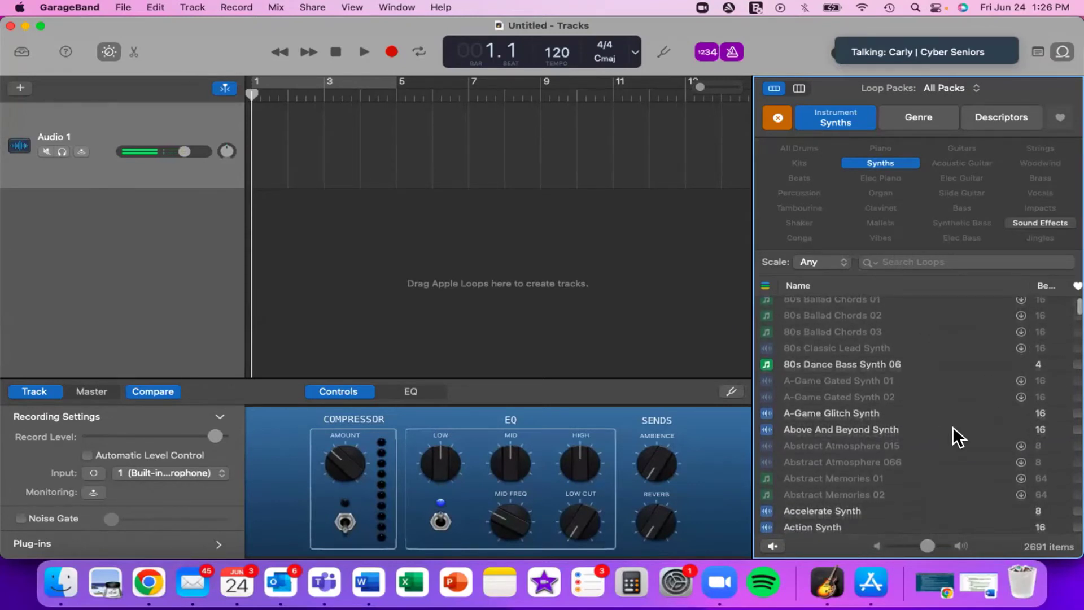
{"action": "scroll", "coordinate": [953, 427], "scroll_direction": "down", "scroll_amount": 1}
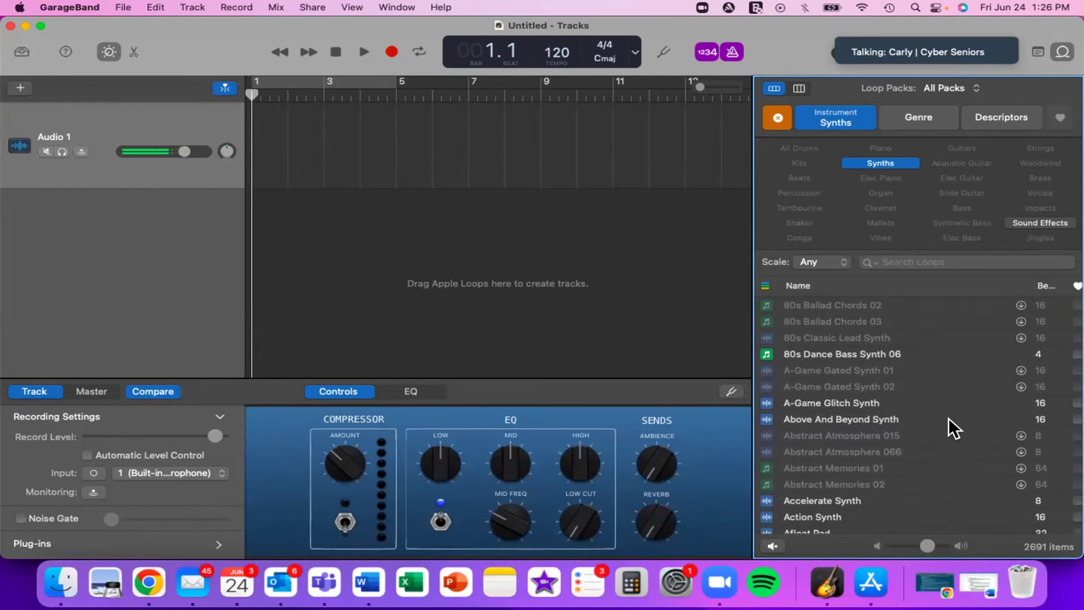
{"action": "scroll", "coordinate": [931, 402], "scroll_direction": "up", "scroll_amount": 2}
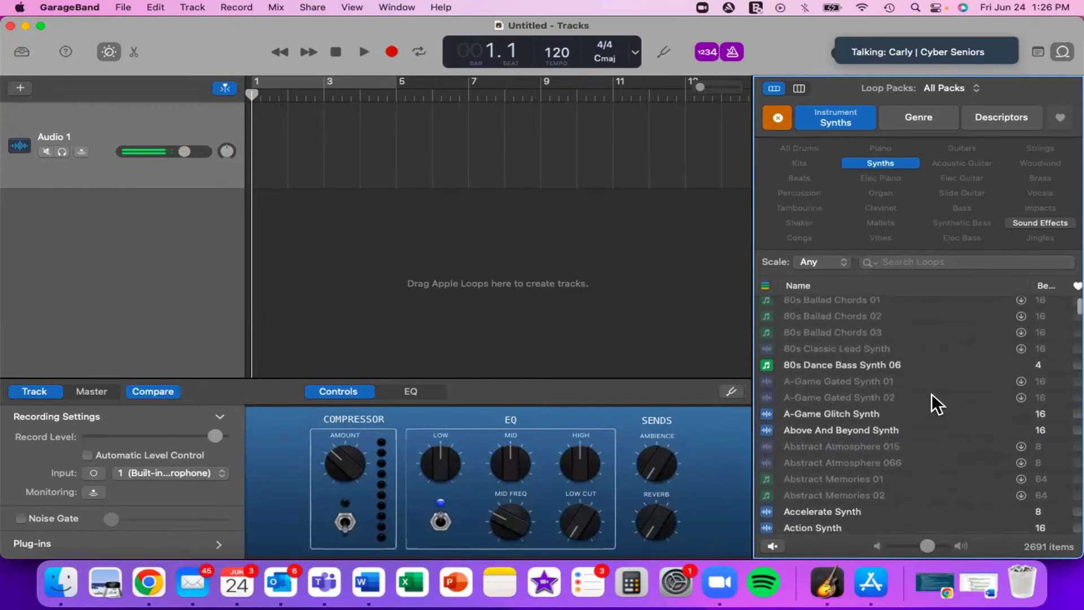
{"action": "scroll", "coordinate": [932, 395], "scroll_direction": "down", "scroll_amount": 2}
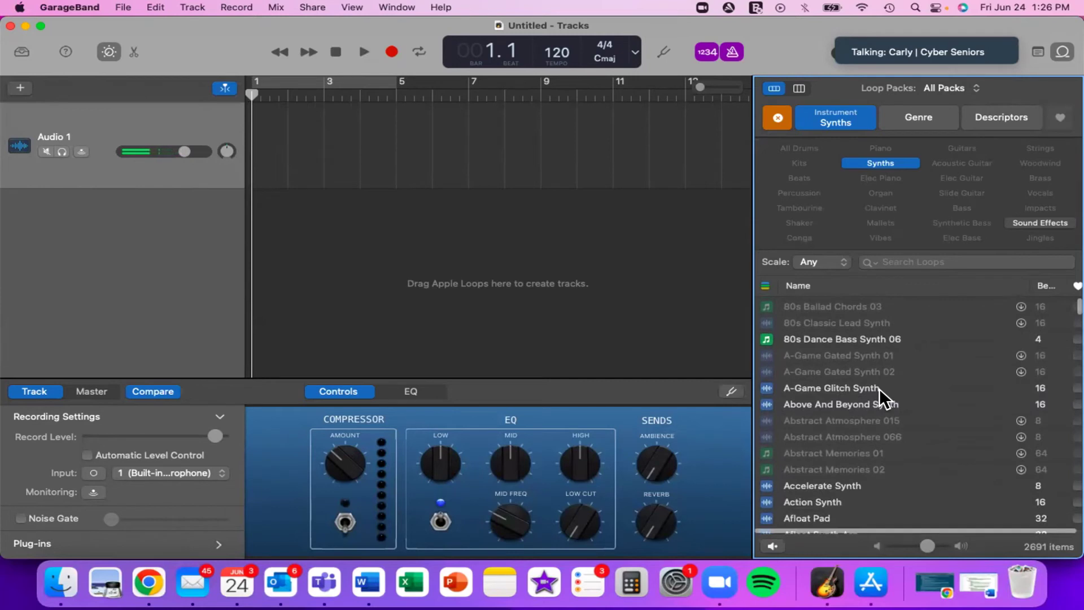
{"action": "scroll", "coordinate": [879, 388], "scroll_direction": "down", "scroll_amount": 1}
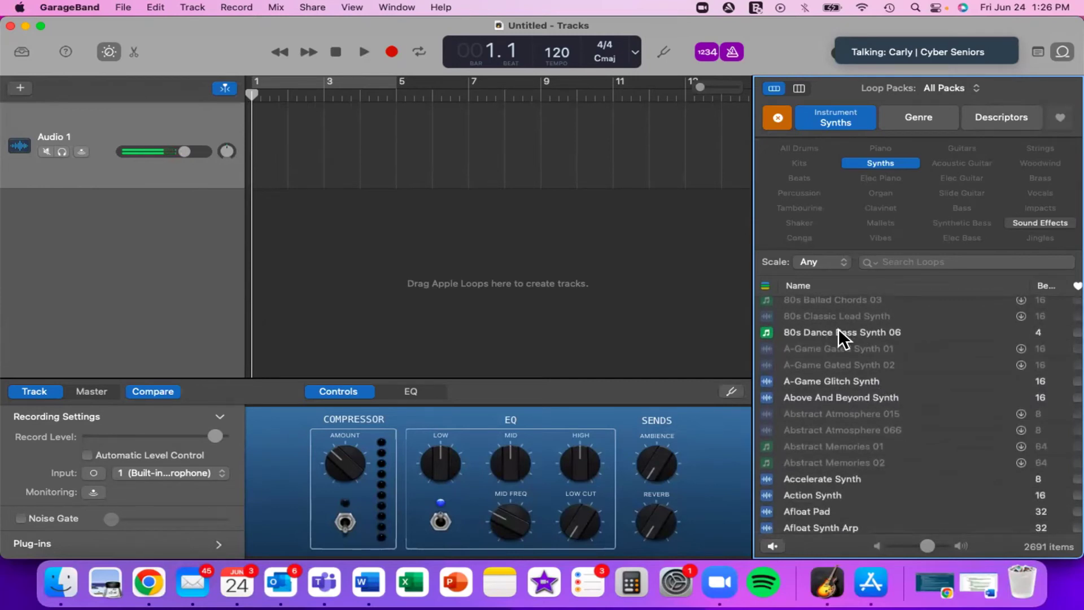
{"action": "left_click", "coordinate": [839, 331]}
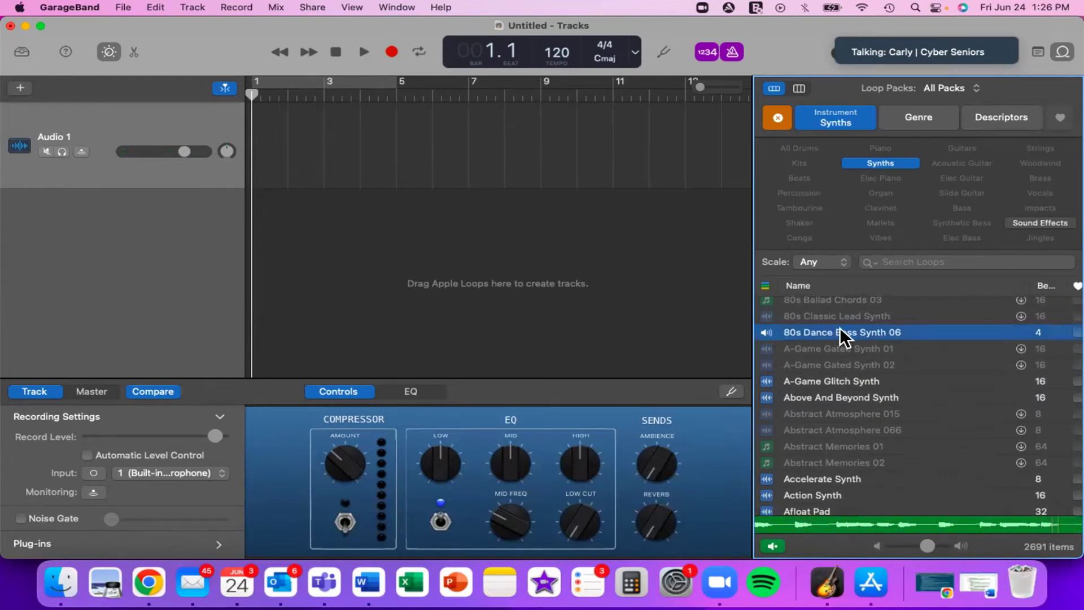
{"action": "left_click", "coordinate": [822, 331]}
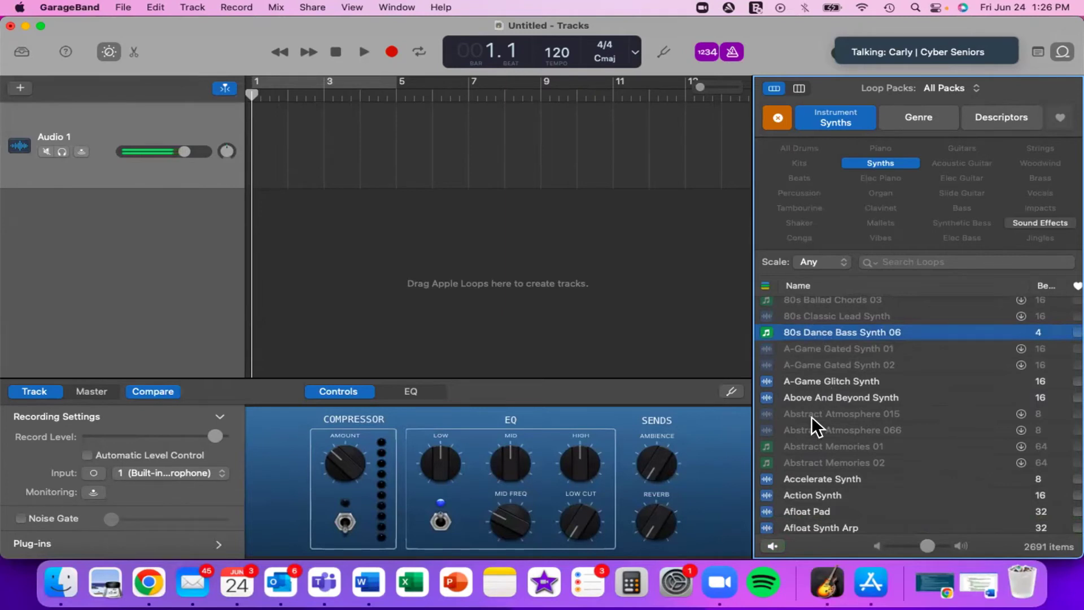
Preview Above And Beyond Synth, then drag it into the tracks area as a new track.
{"action": "scroll", "coordinate": [811, 418], "scroll_direction": "down", "scroll_amount": 2}
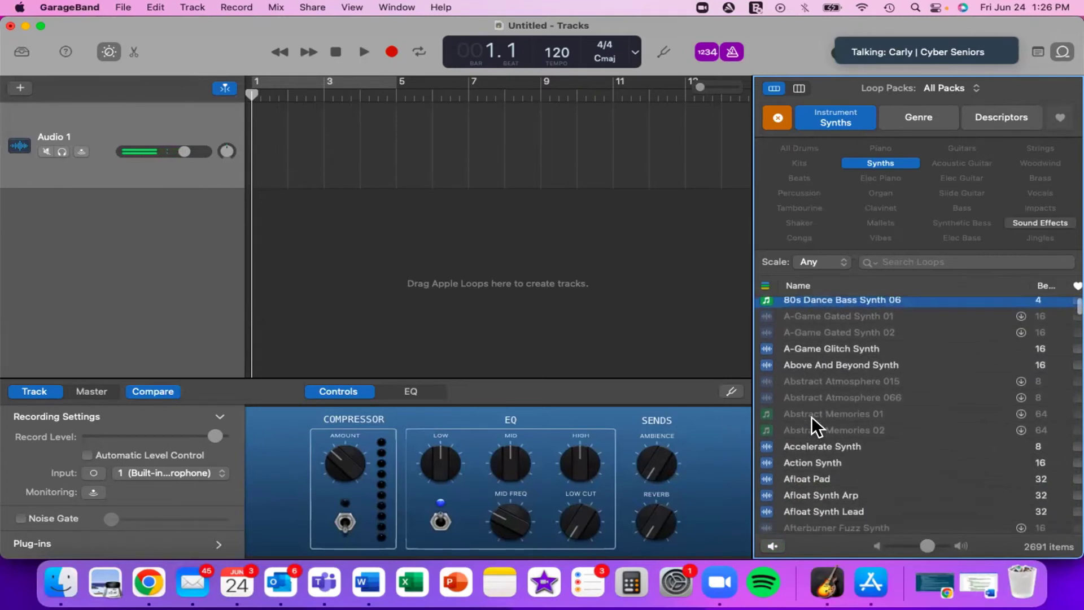
{"action": "scroll", "coordinate": [832, 408], "scroll_direction": "down", "scroll_amount": 2}
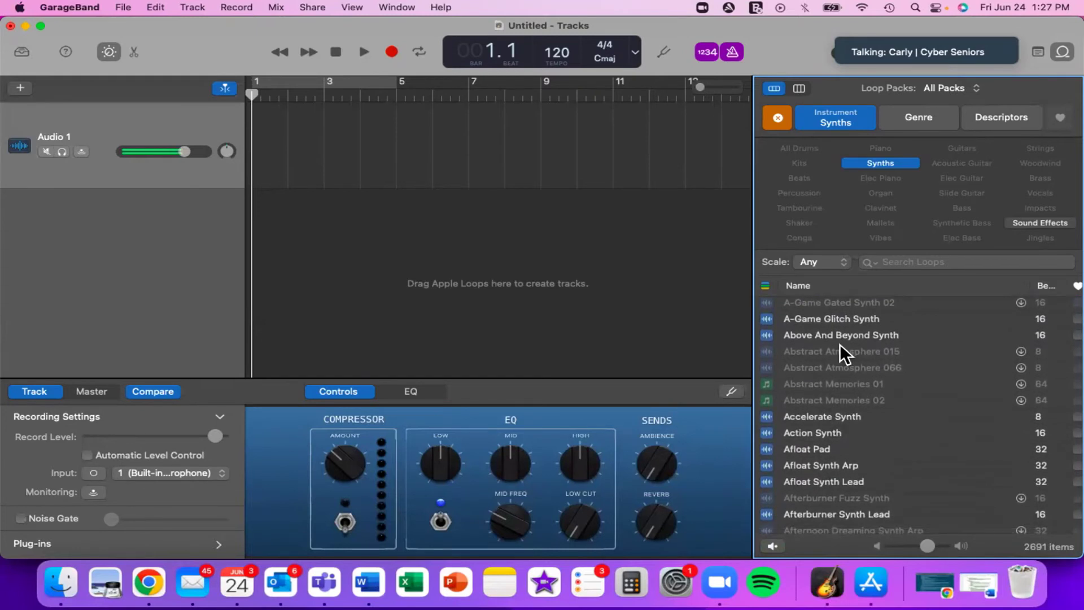
{"action": "left_click", "coordinate": [822, 334]}
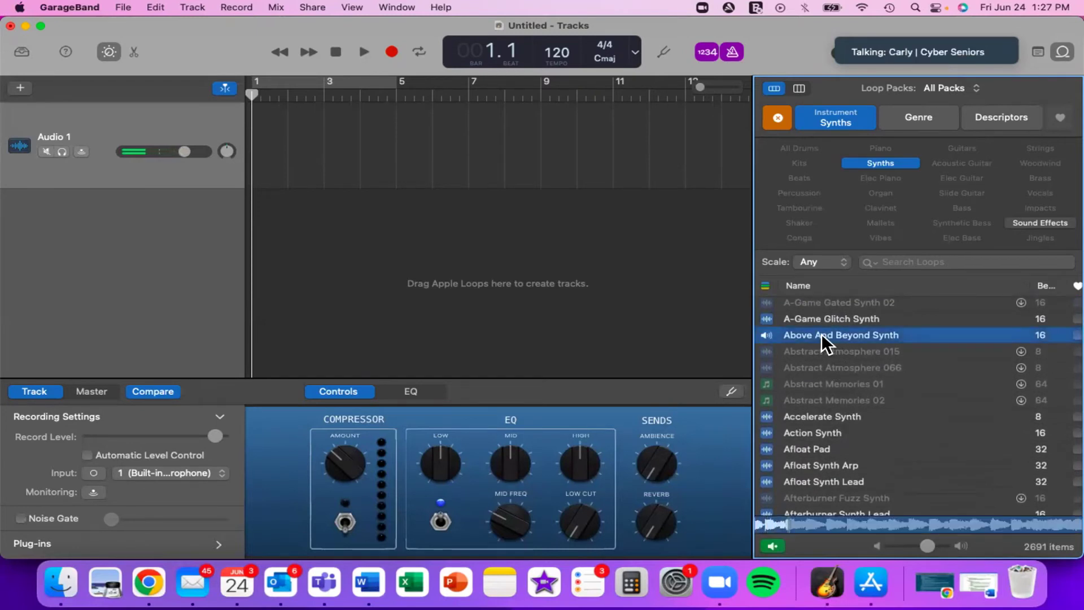
{"action": "left_click", "coordinate": [788, 335]}
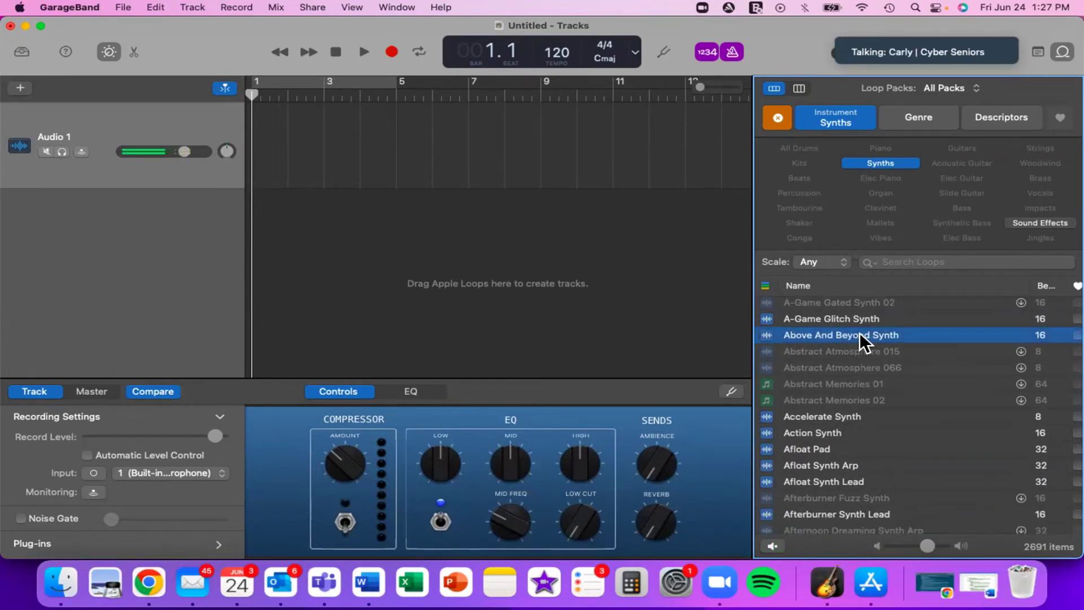
{"action": "left_click_drag", "start_coordinate": [845, 327], "coordinate": [244, 218]}
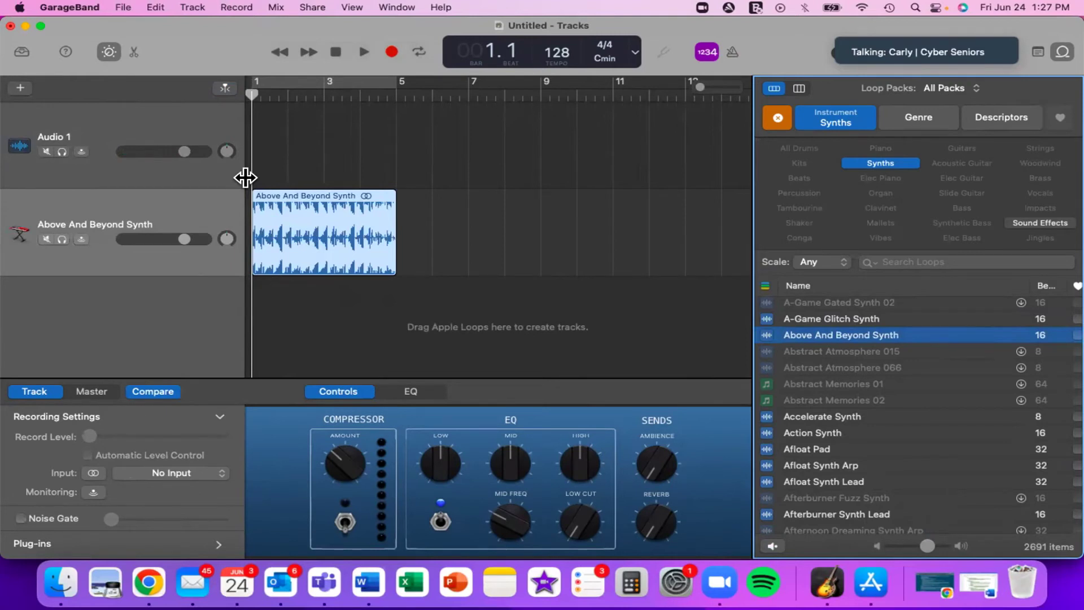
Play the project from the start to hear the Above And Beyond Synth loop.
{"action": "key", "text": "space"}
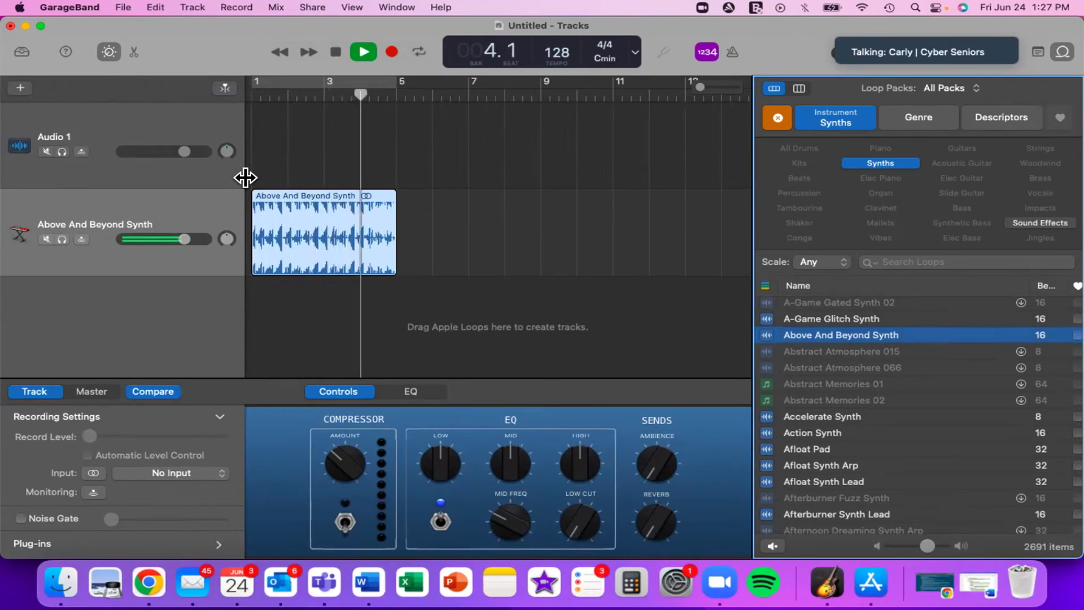
Stop playback, return the playhead to bar 3, and loop the synth region out to bar 8.
{"action": "key", "text": "space"}
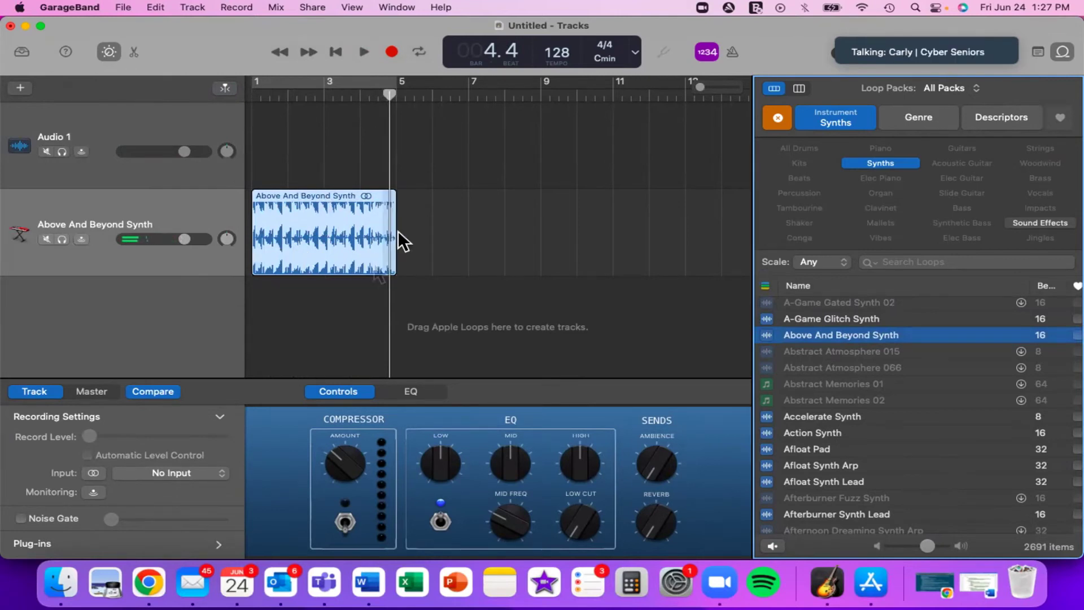
{"action": "left_click_drag", "start_coordinate": [388, 127], "coordinate": [342, 129]}
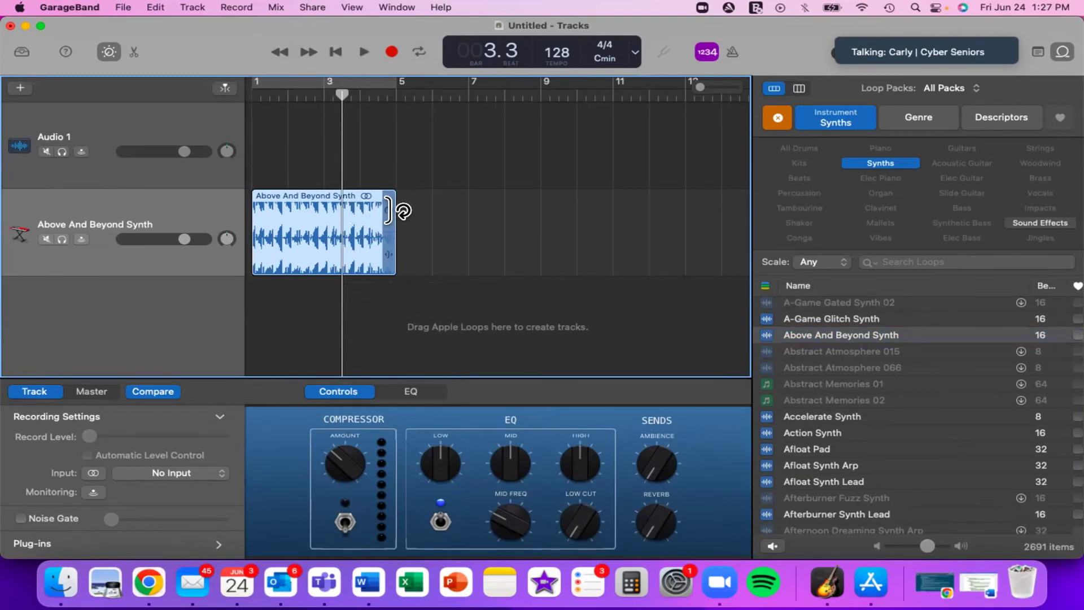
{"action": "left_click_drag", "start_coordinate": [403, 211], "coordinate": [686, 210]}
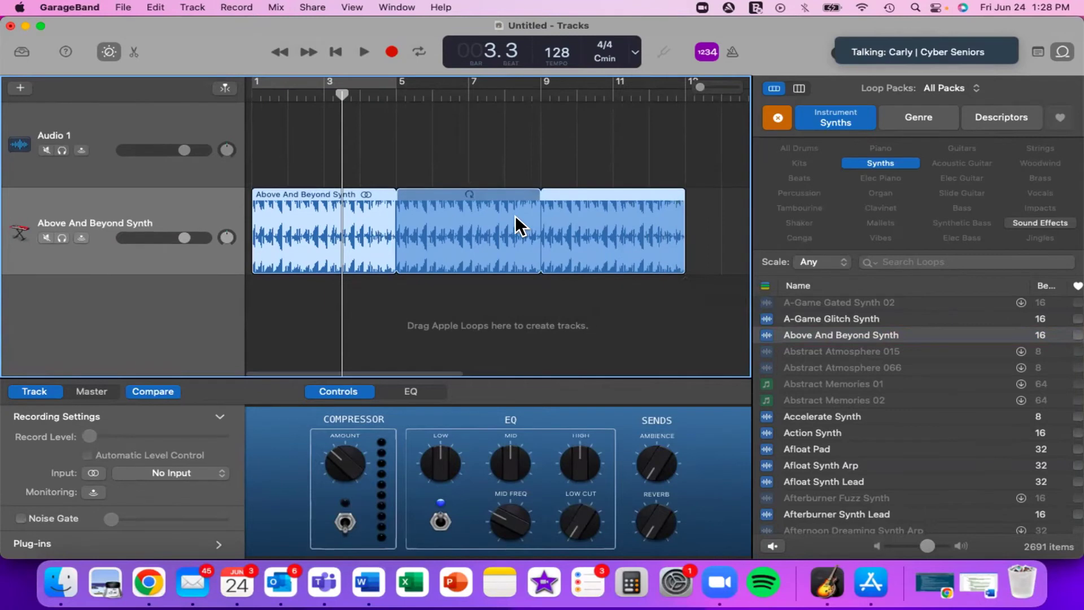
{"action": "scroll", "coordinate": [515, 215], "scroll_direction": "up", "scroll_amount": 1}
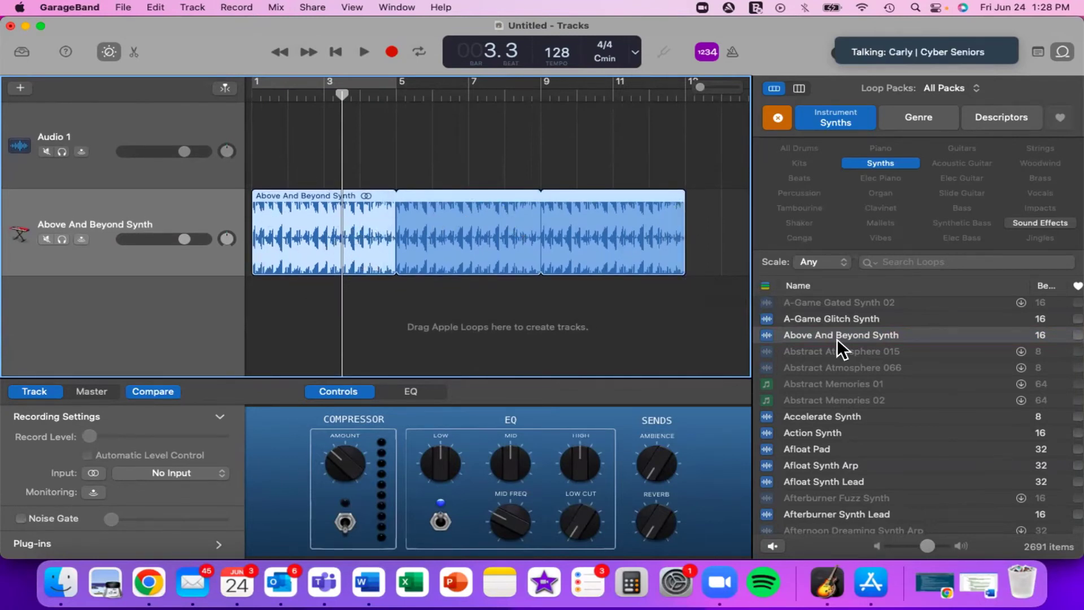
Replace the Synths filter with the Piano instrument category, showing 307 loops.
{"action": "scroll", "coordinate": [819, 435], "scroll_direction": "up", "scroll_amount": 5}
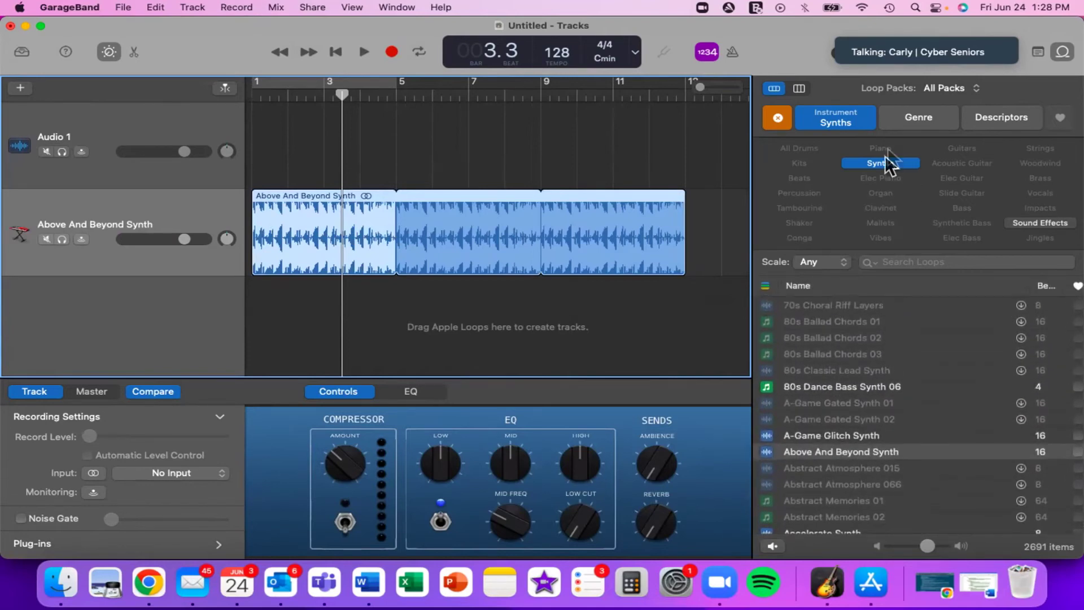
{"action": "left_click", "coordinate": [777, 119]}
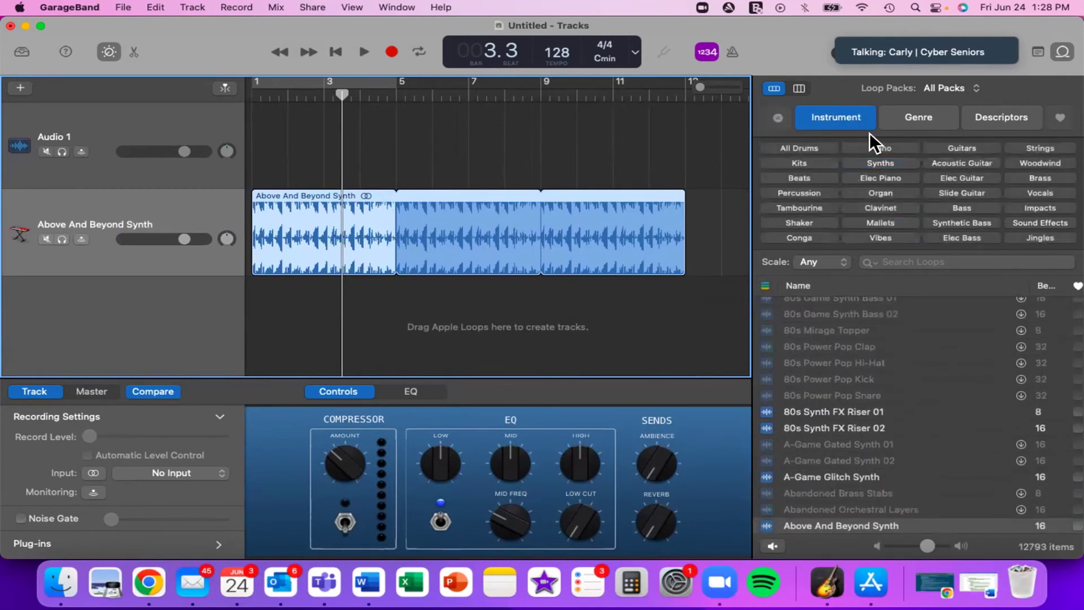
{"action": "left_click", "coordinate": [926, 114]}
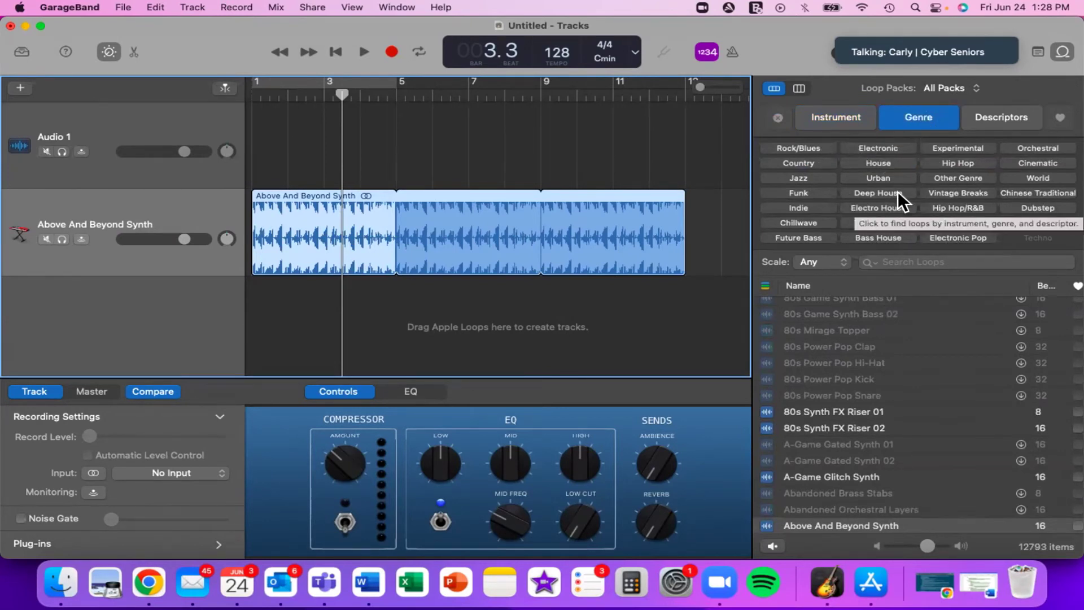
{"action": "left_click", "coordinate": [845, 119]}
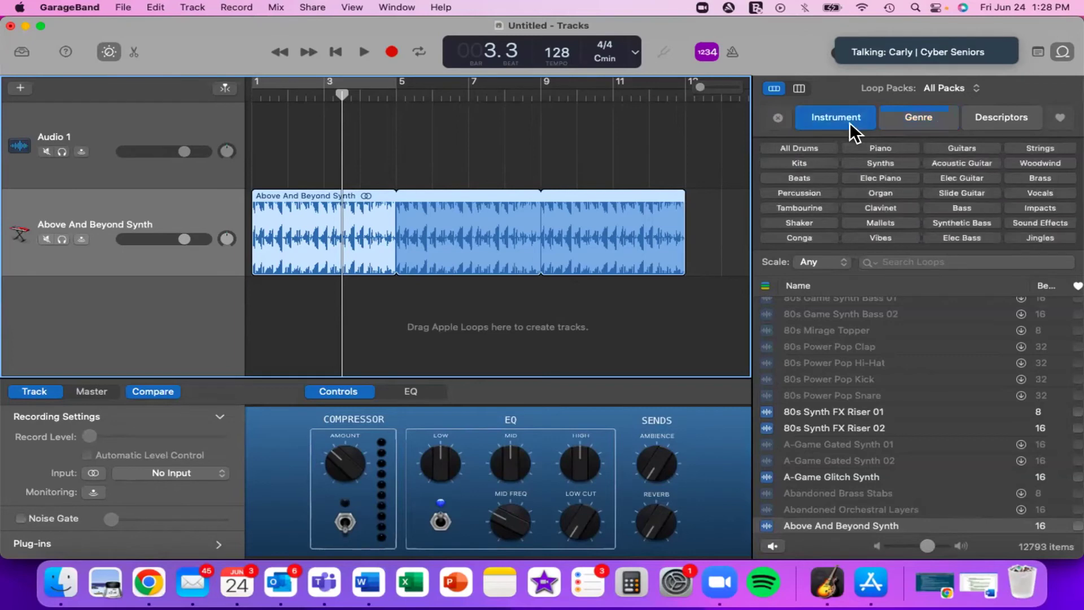
{"action": "left_click", "coordinate": [890, 146]}
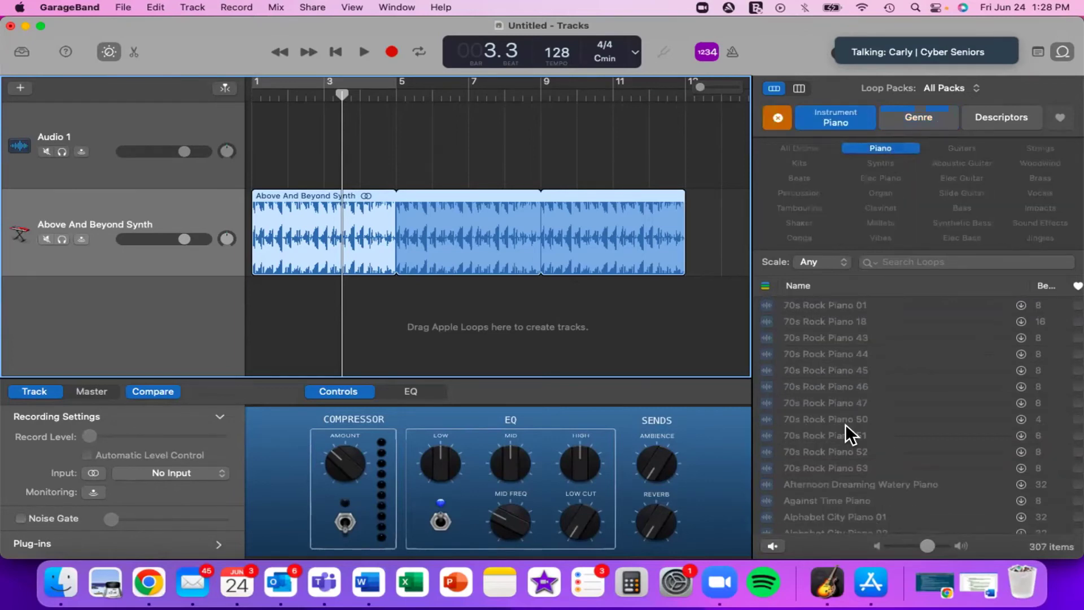
Preview Deep End Echo Piano, then Crosstown Disco Piano, and stop the preview.
{"action": "scroll", "coordinate": [845, 423], "scroll_direction": "down", "scroll_amount": 5}
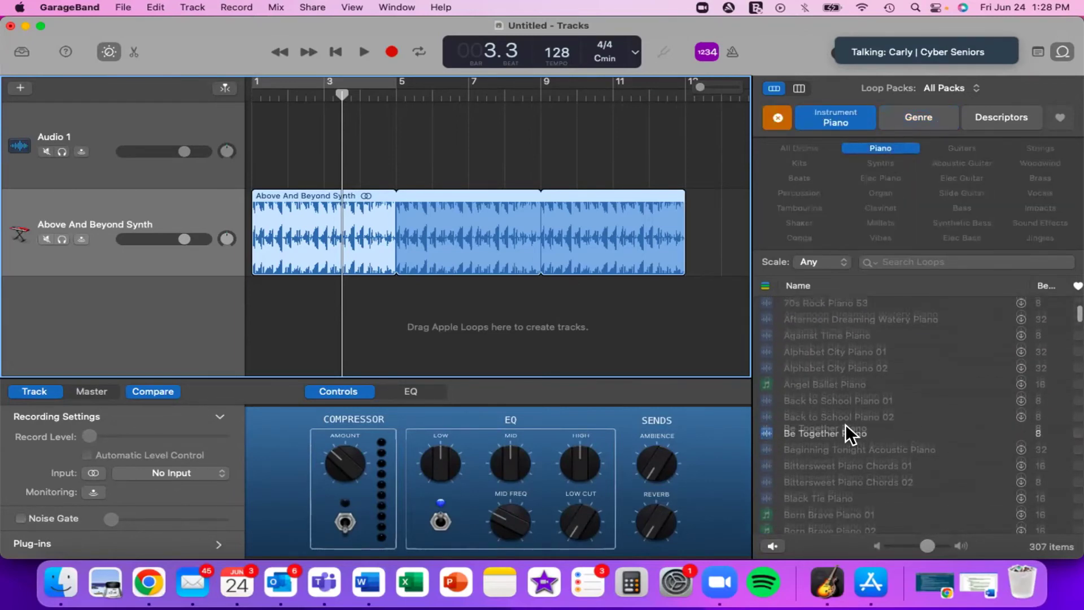
{"action": "scroll", "coordinate": [846, 423], "scroll_direction": "down", "scroll_amount": 5}
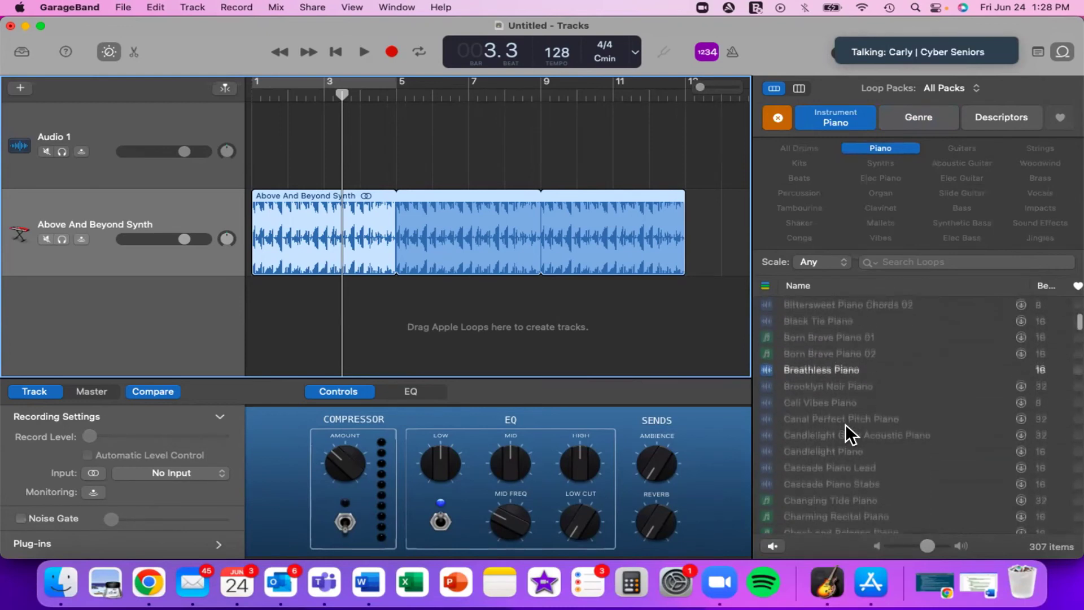
{"action": "scroll", "coordinate": [845, 423], "scroll_direction": "down", "scroll_amount": 5}
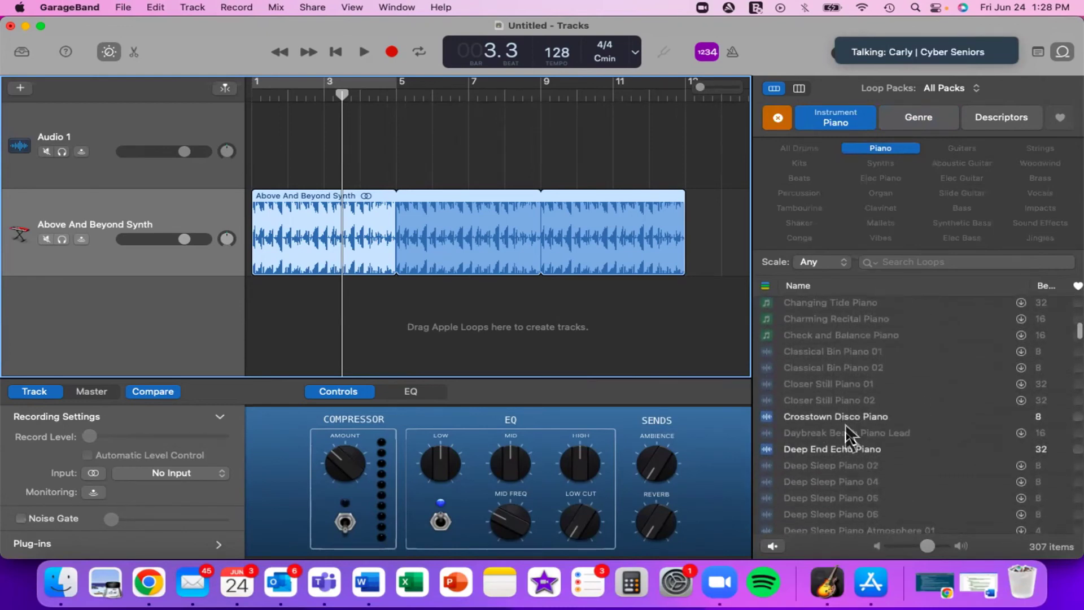
{"action": "scroll", "coordinate": [848, 486], "scroll_direction": "down", "scroll_amount": 2}
{"action": "left_click", "coordinate": [828, 378]}
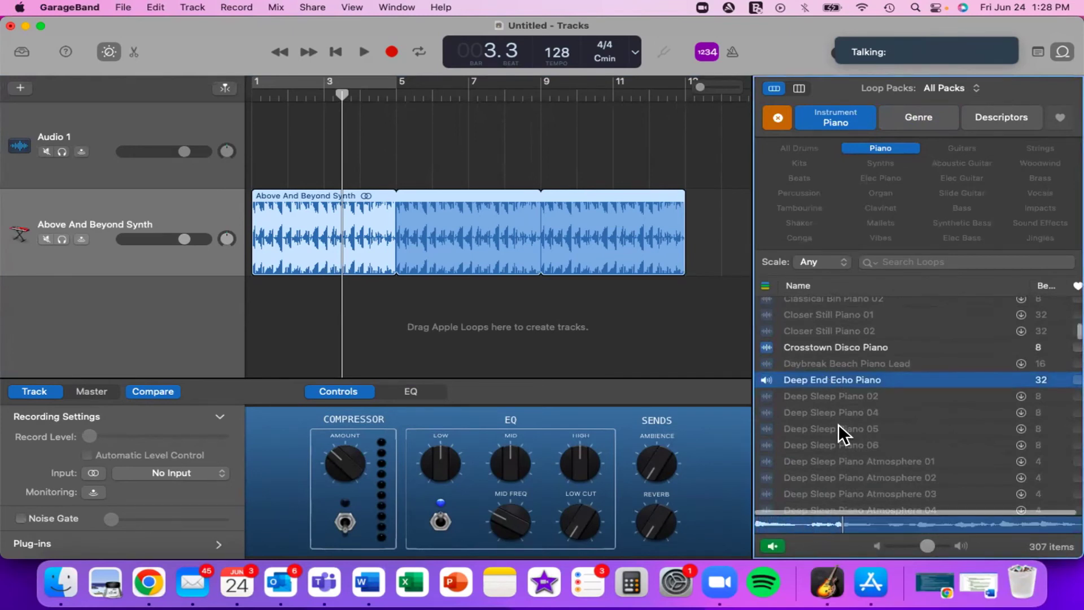
{"action": "scroll", "coordinate": [839, 424], "scroll_direction": "down", "scroll_amount": 5}
{"action": "scroll", "coordinate": [839, 425], "scroll_direction": "up", "scroll_amount": 5}
{"action": "scroll", "coordinate": [839, 425], "scroll_direction": "up", "scroll_amount": 1}
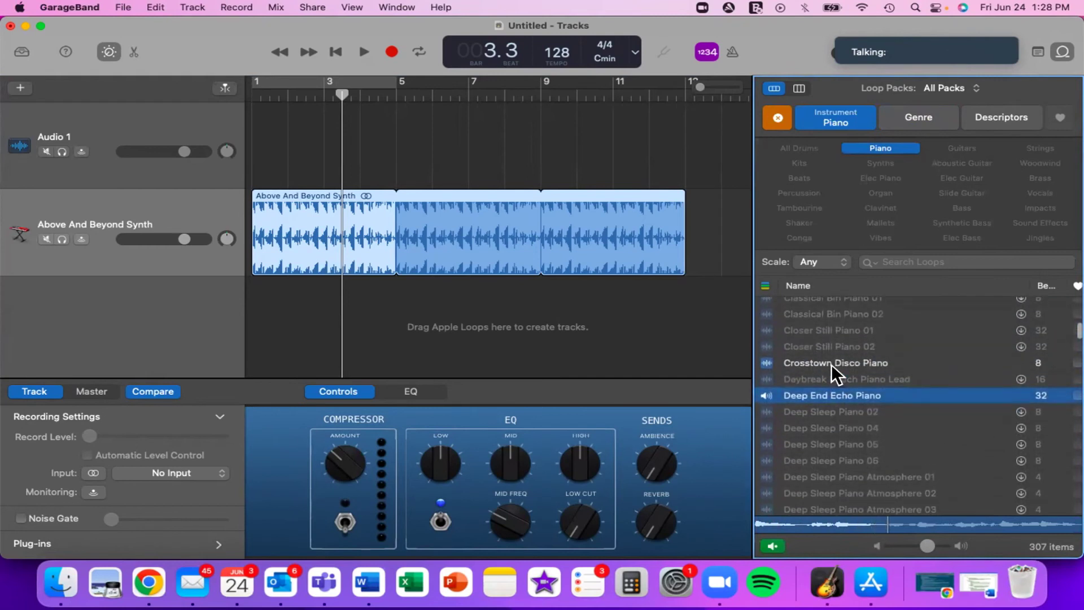
{"action": "left_click", "coordinate": [831, 364]}
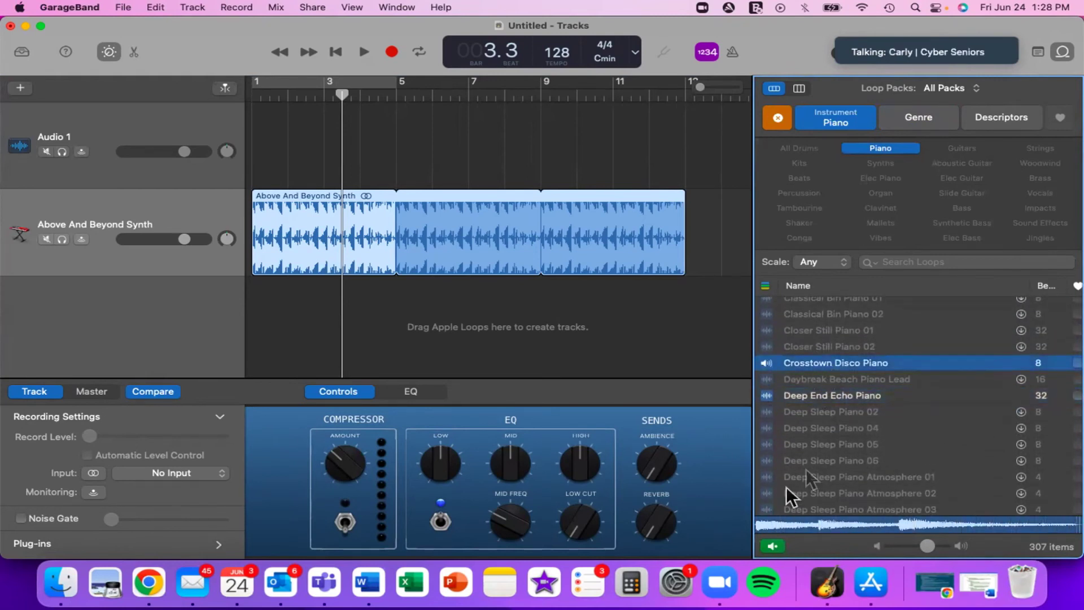
{"action": "left_click", "coordinate": [813, 366]}
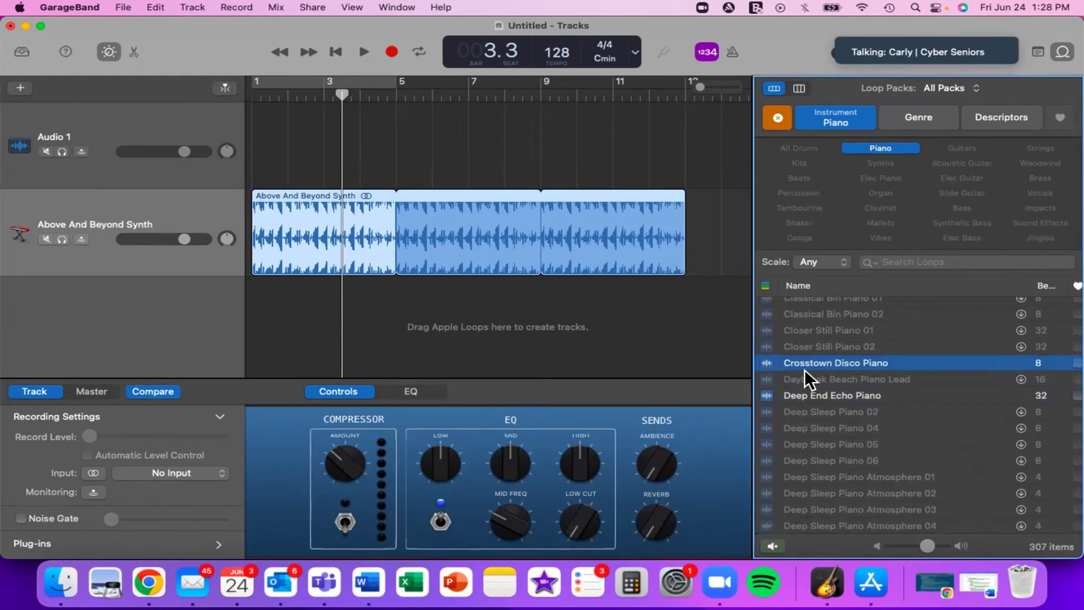
{"action": "scroll", "coordinate": [805, 375], "scroll_direction": "down", "scroll_amount": 1}
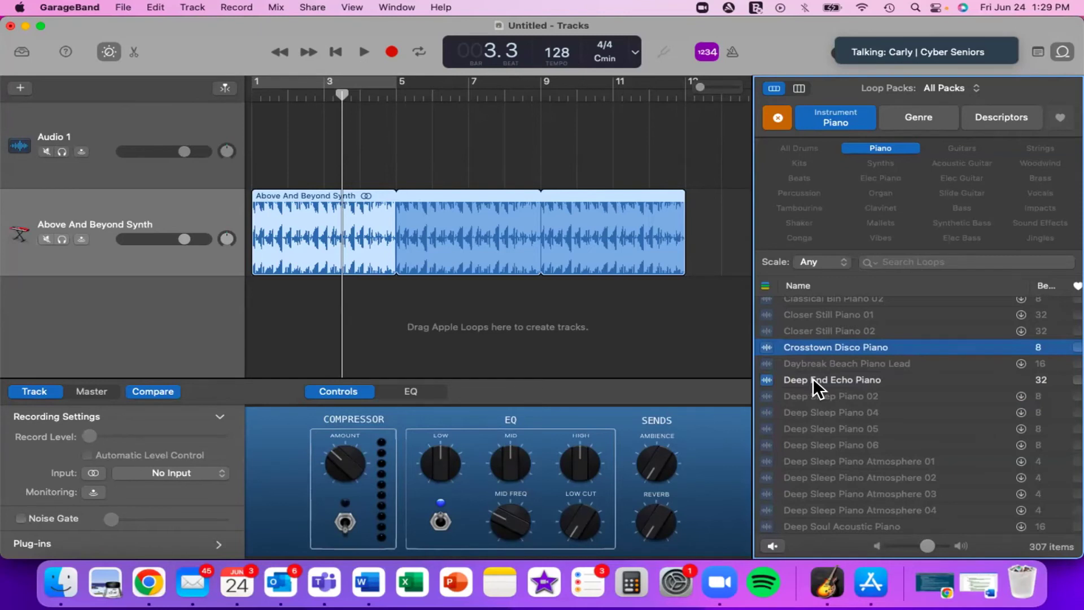
{"action": "left_click", "coordinate": [606, 56]}
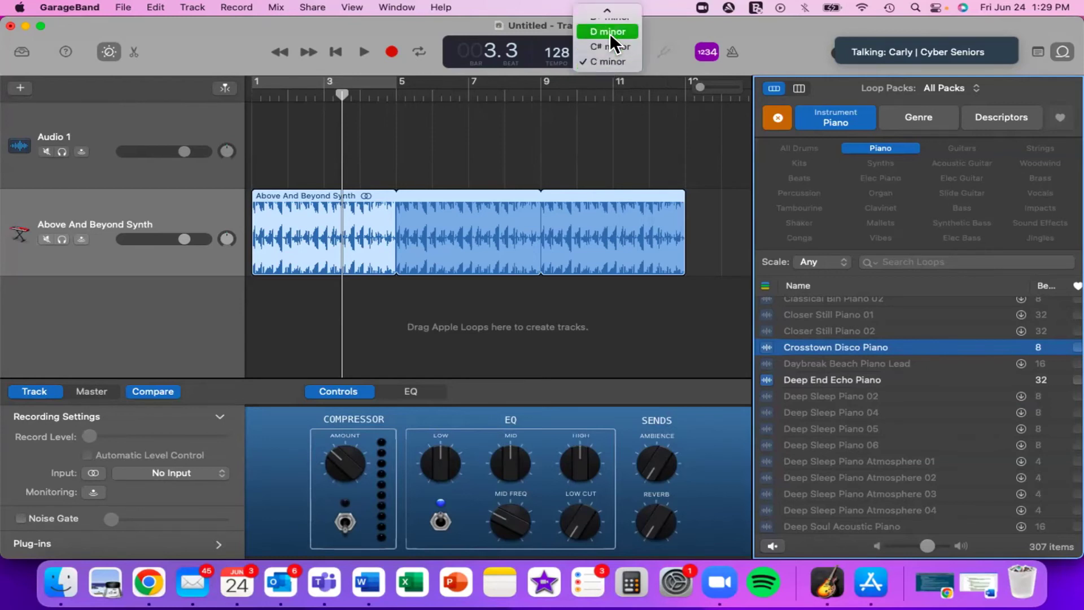
{"action": "scroll", "coordinate": [610, 33], "scroll_direction": "up", "scroll_amount": 10}
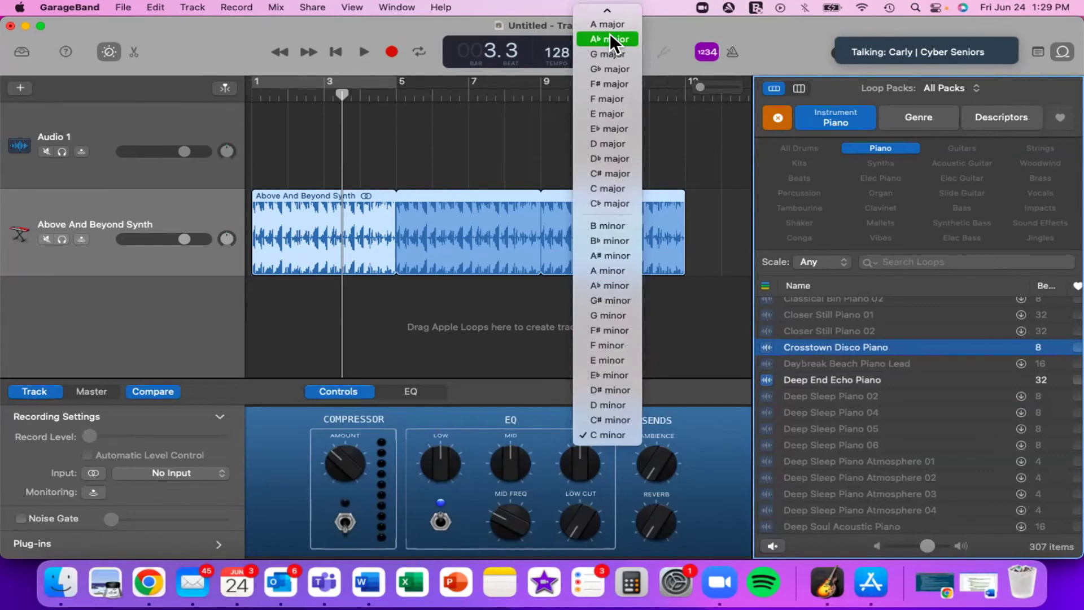
{"action": "left_click", "coordinate": [610, 431]}
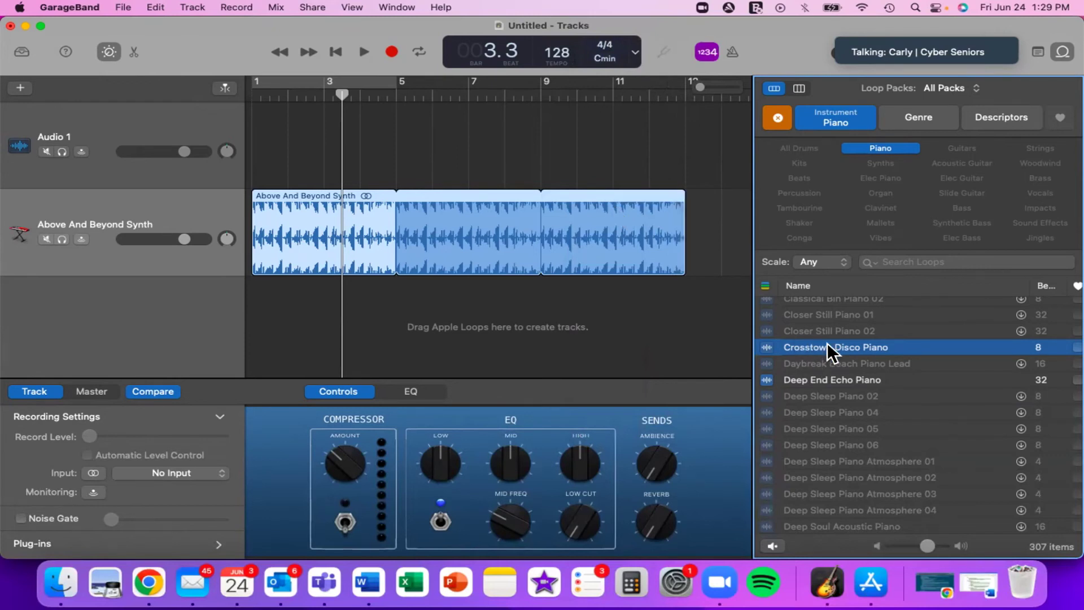
Add Crosstown Disco Piano at bar 5, loop it to bar 13, and set the playhead near bar 5.
{"action": "left_click_drag", "start_coordinate": [828, 342], "coordinate": [398, 290]}
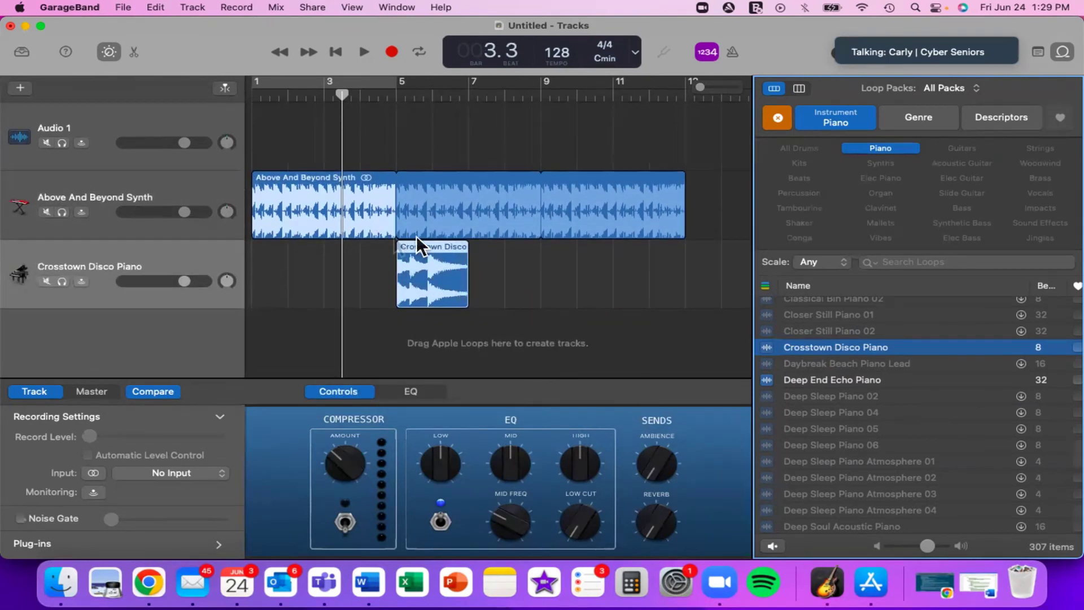
{"action": "left_click", "coordinate": [461, 257]}
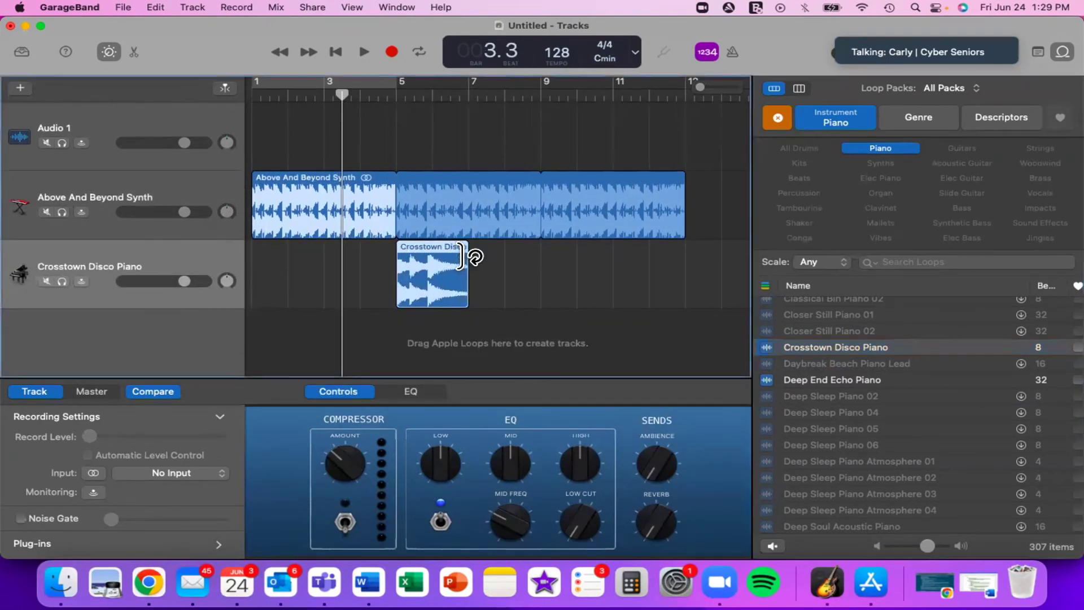
{"action": "left_click_drag", "start_coordinate": [461, 257], "coordinate": [678, 254]}
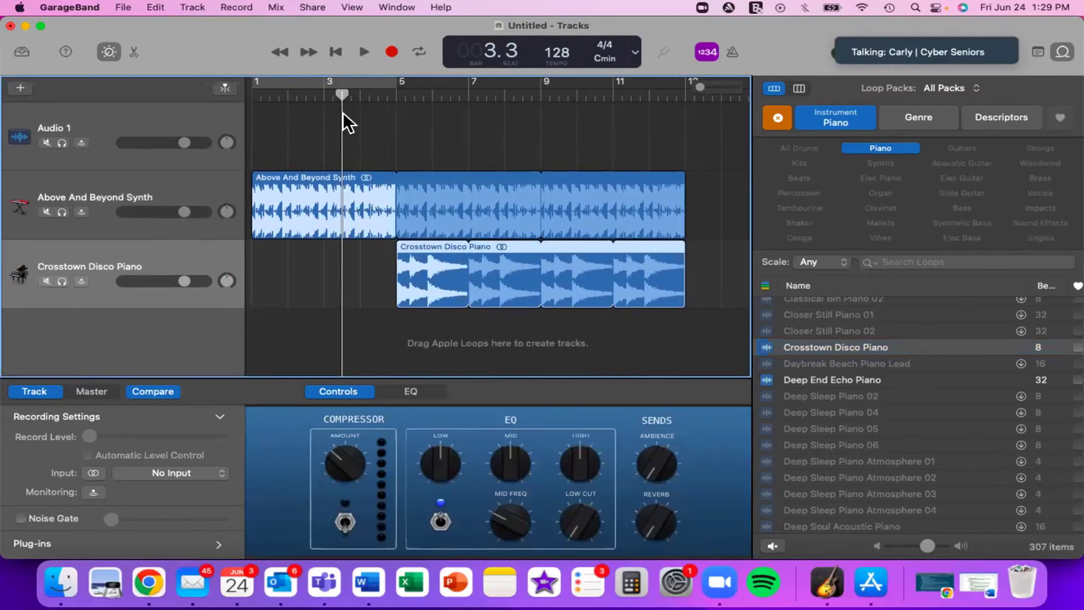
{"action": "left_click_drag", "start_coordinate": [341, 115], "coordinate": [394, 113]}
{"action": "left_click", "coordinate": [320, 126]}
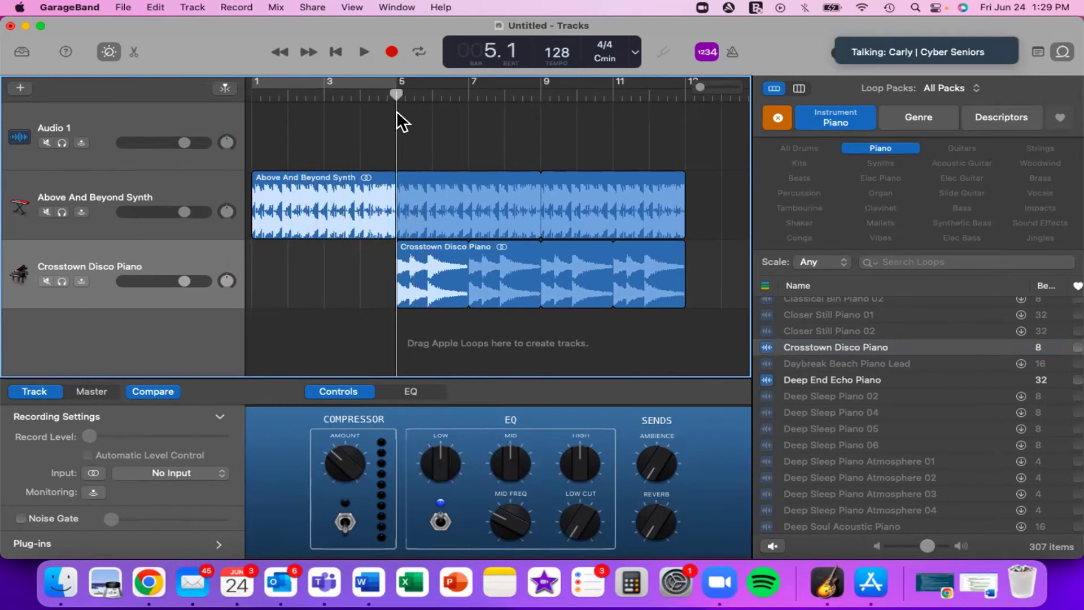
Play the synth and disco piano tracks together from bar 5, stopping around bar 8.
{"action": "key", "text": "space"}
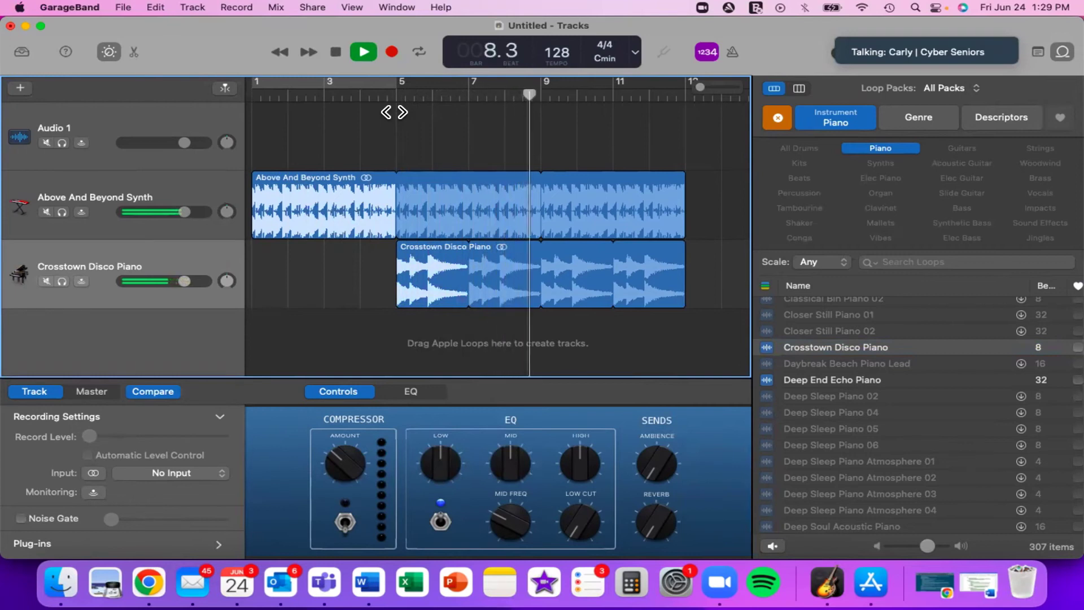
{"action": "key", "text": "space"}
{"action": "left_click", "coordinate": [507, 256]}
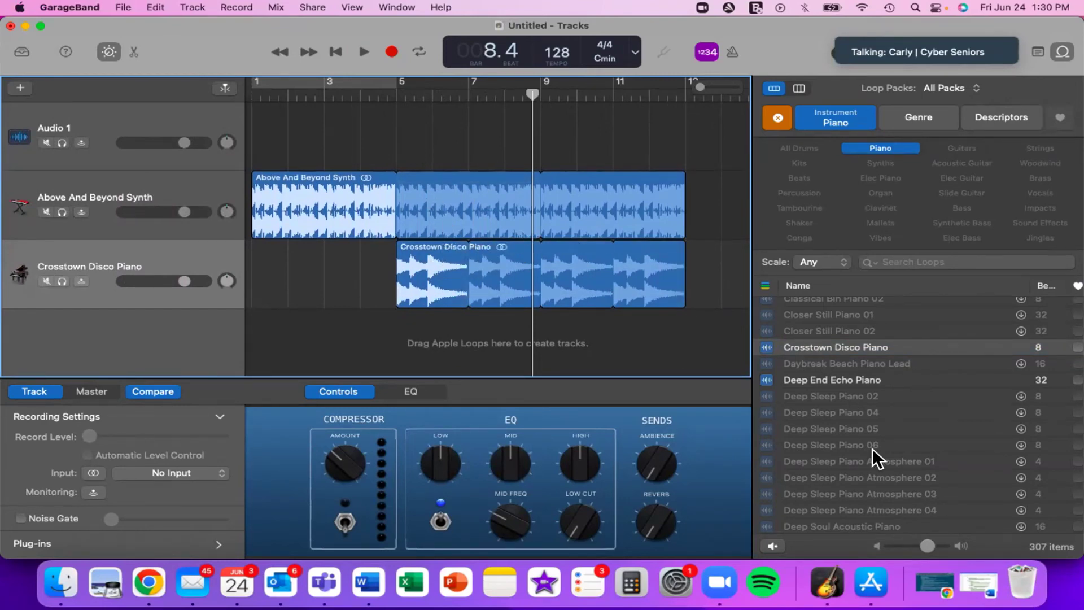
Swap the Piano filter for the drum loops category.
{"action": "scroll", "coordinate": [872, 448], "scroll_direction": "up", "scroll_amount": 15}
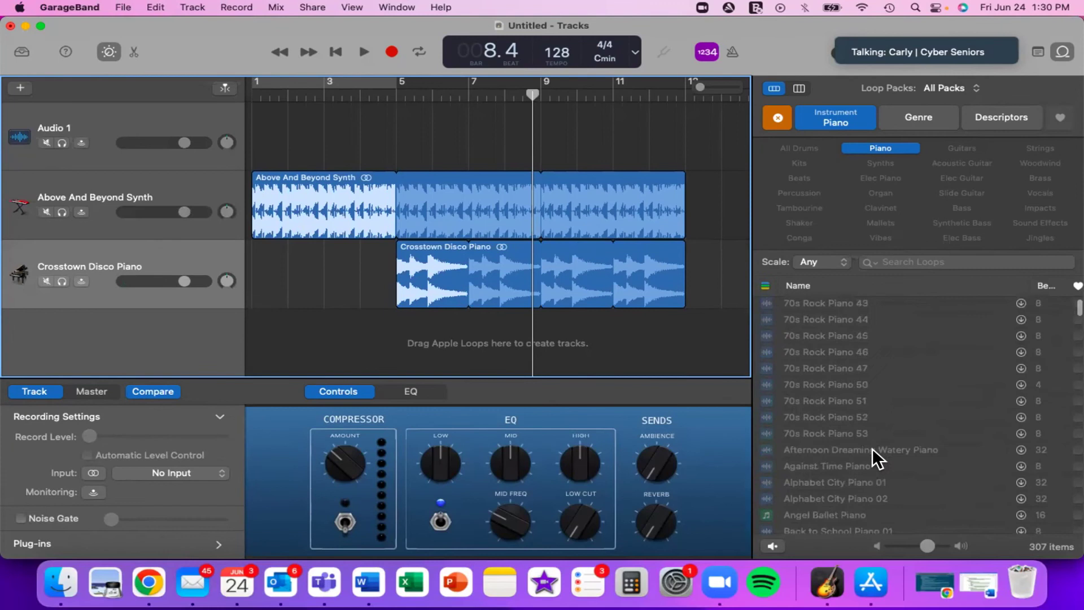
{"action": "left_click", "coordinate": [778, 117]}
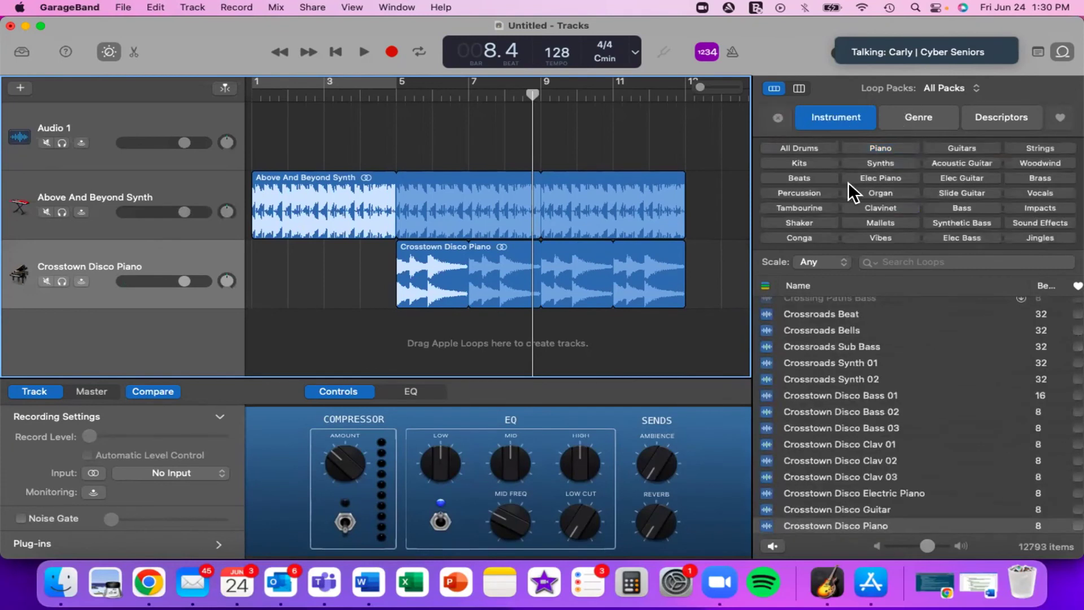
{"action": "left_click", "coordinate": [806, 146]}
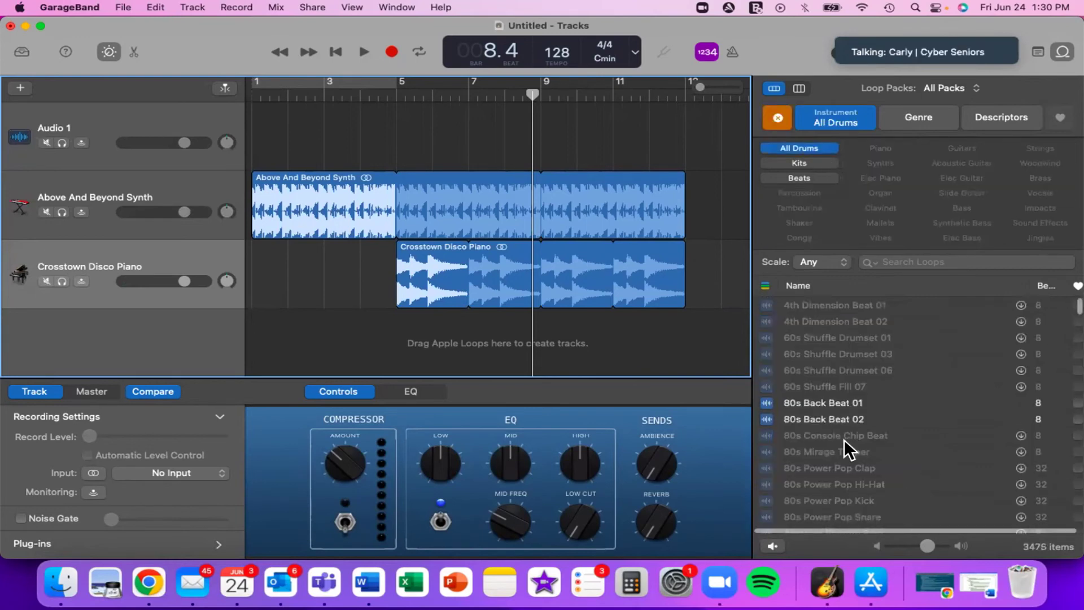
Preview 80s Back Beat 01, 80s Back Beat 02 and Accelerate Beat, then choose 80s Back Beat 02.
{"action": "scroll", "coordinate": [839, 442], "scroll_direction": "down", "scroll_amount": 3}
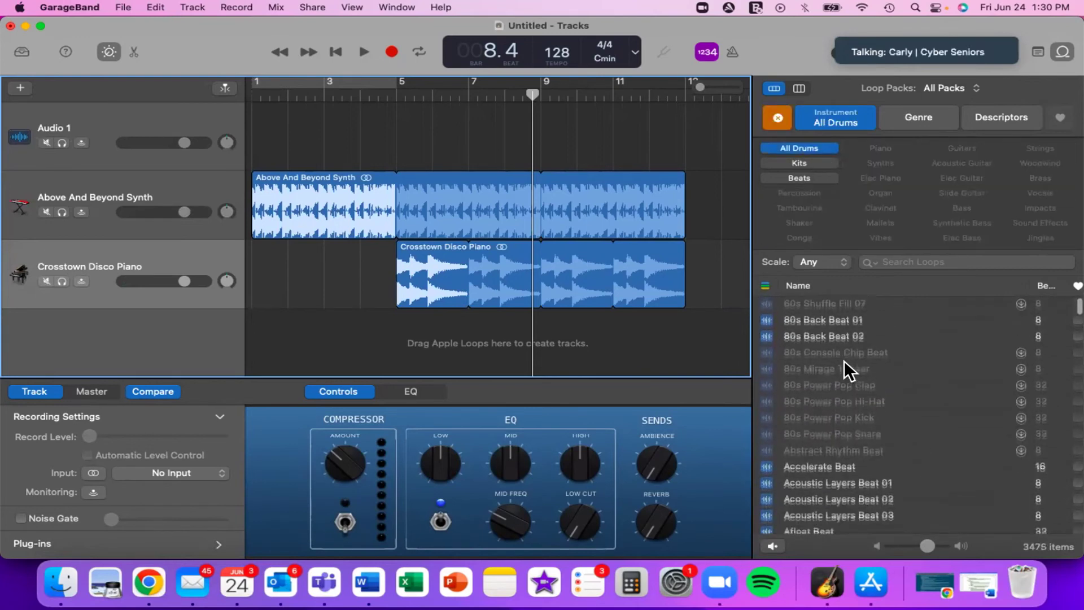
{"action": "scroll", "coordinate": [845, 360], "scroll_direction": "up", "scroll_amount": 1}
{"action": "scroll", "coordinate": [828, 391], "scroll_direction": "down", "scroll_amount": 1}
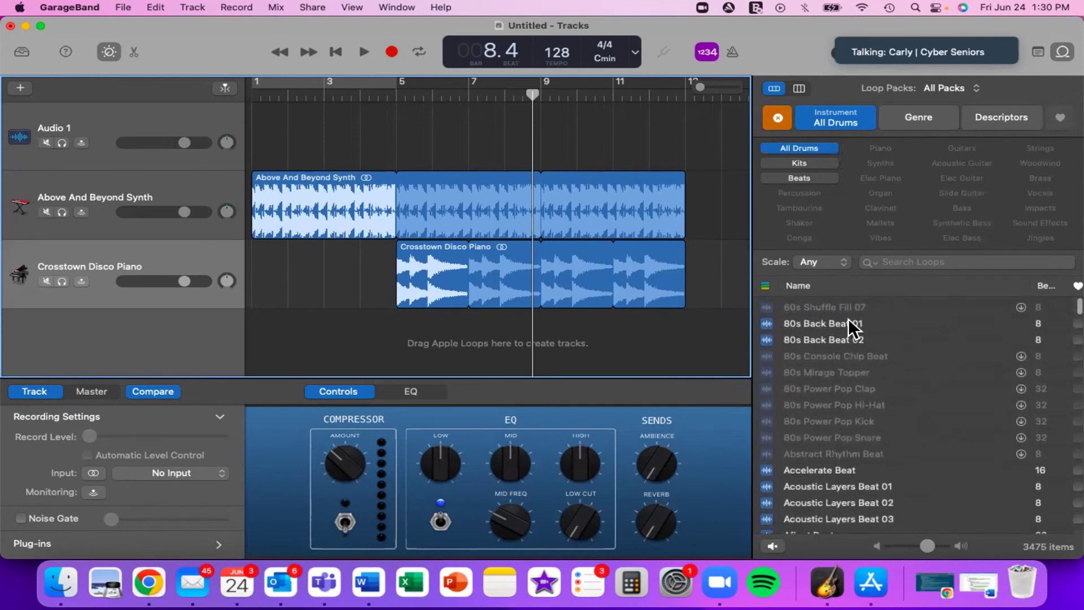
{"action": "left_click", "coordinate": [815, 320]}
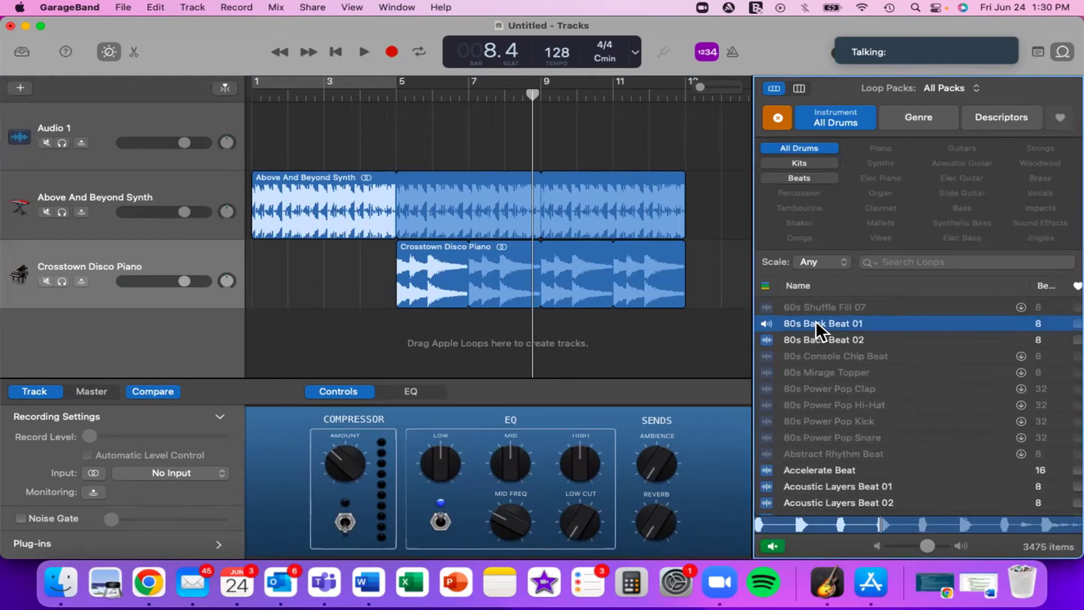
{"action": "left_click", "coordinate": [816, 334]}
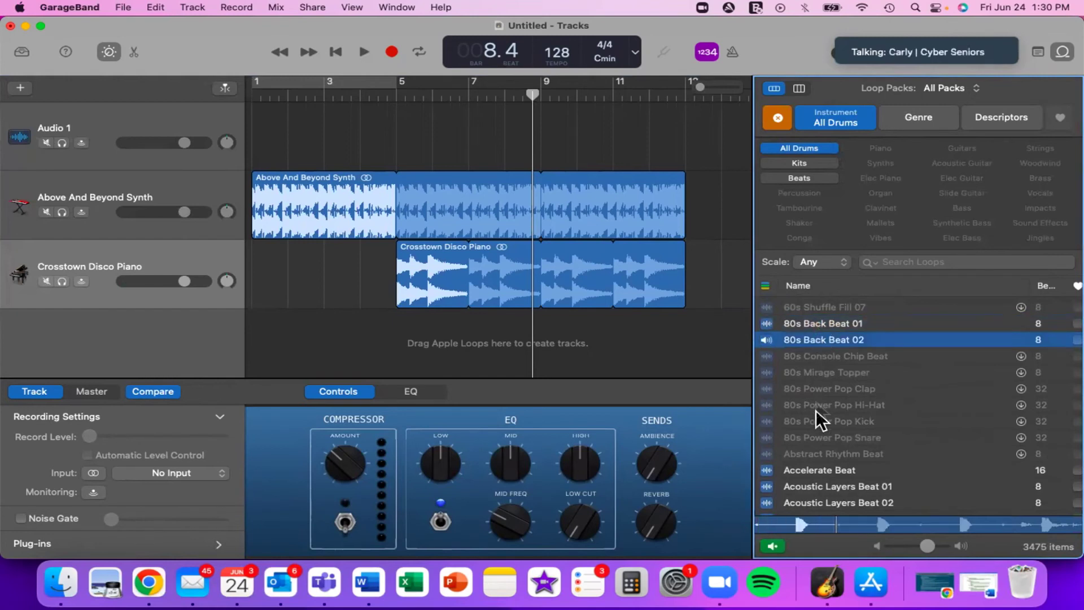
{"action": "scroll", "coordinate": [815, 410], "scroll_direction": "down", "scroll_amount": 2}
{"action": "left_click", "coordinate": [817, 440]}
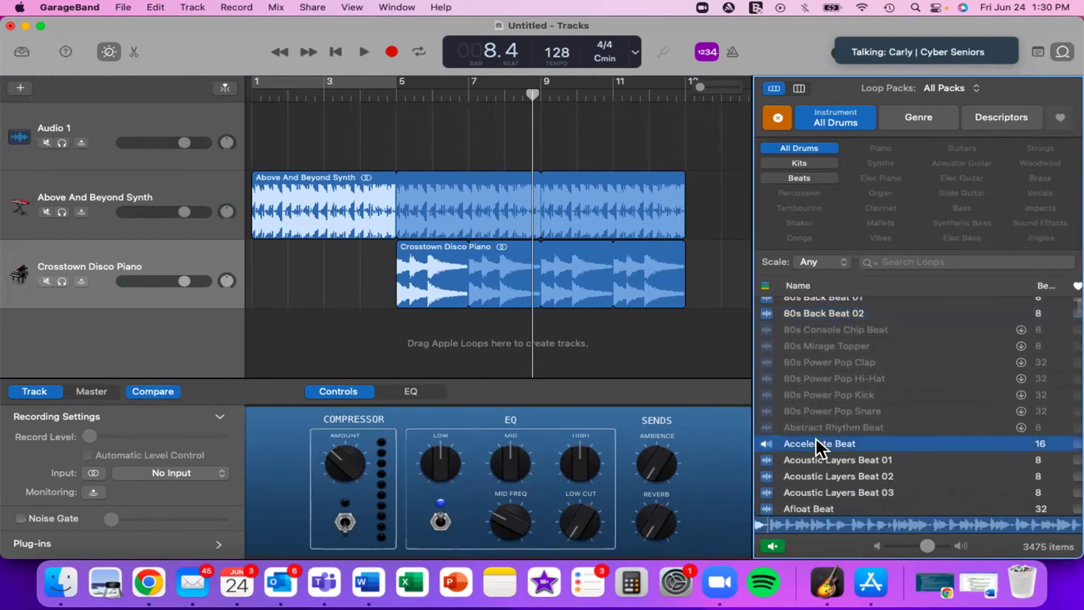
{"action": "scroll", "coordinate": [817, 440], "scroll_direction": "up", "scroll_amount": 1}
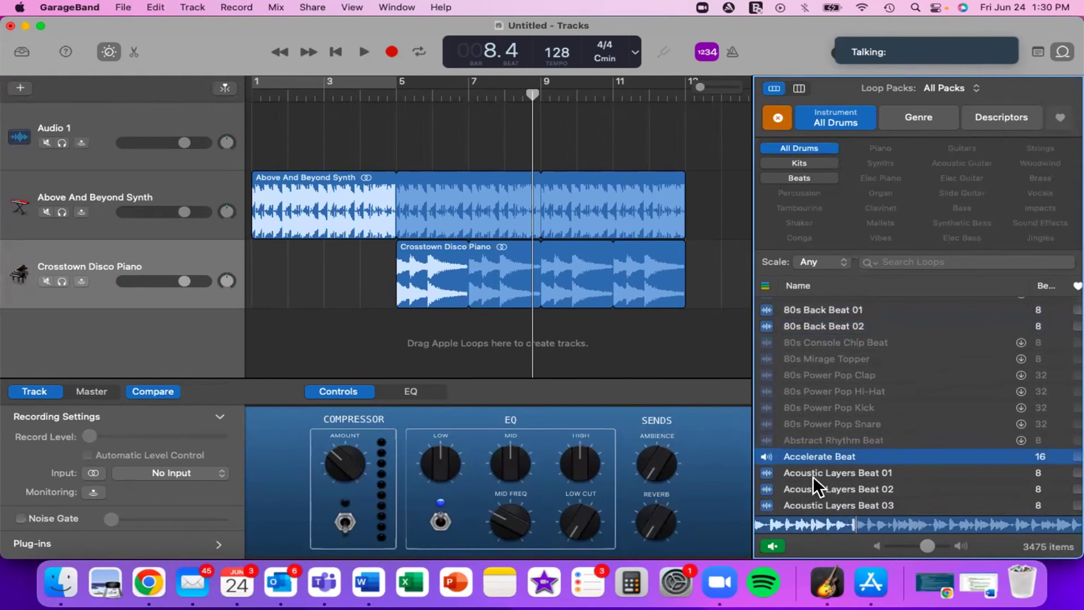
{"action": "left_click", "coordinate": [814, 457]}
{"action": "left_click", "coordinate": [819, 326]}
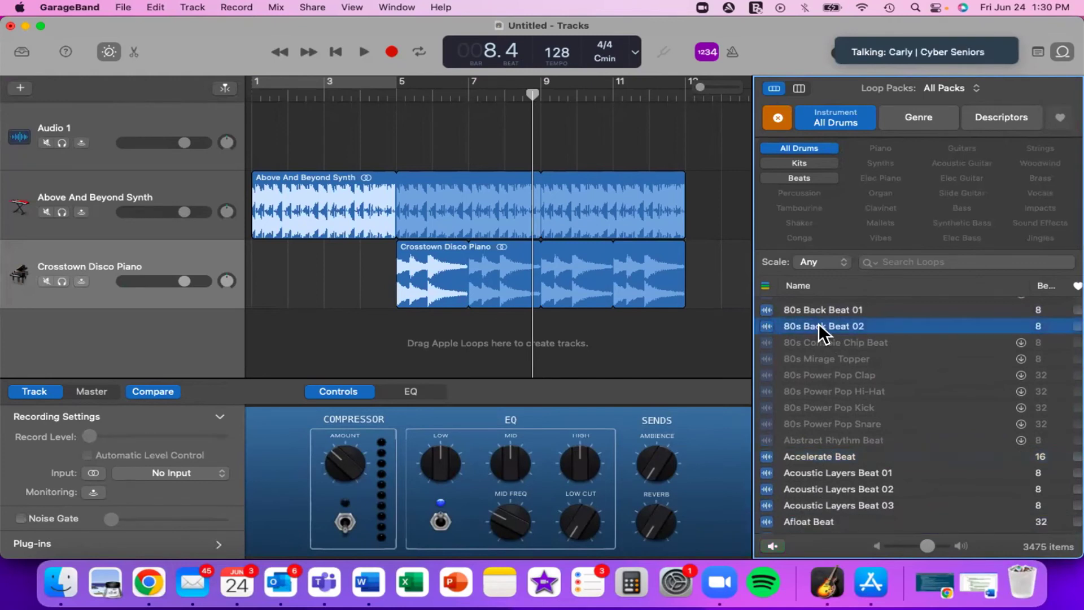
{"action": "left_click", "coordinate": [825, 325]}
Place 80s Back Beat 02 at bar 9 and loop it out to bar 13.
{"action": "left_click_drag", "start_coordinate": [841, 326], "coordinate": [540, 333]}
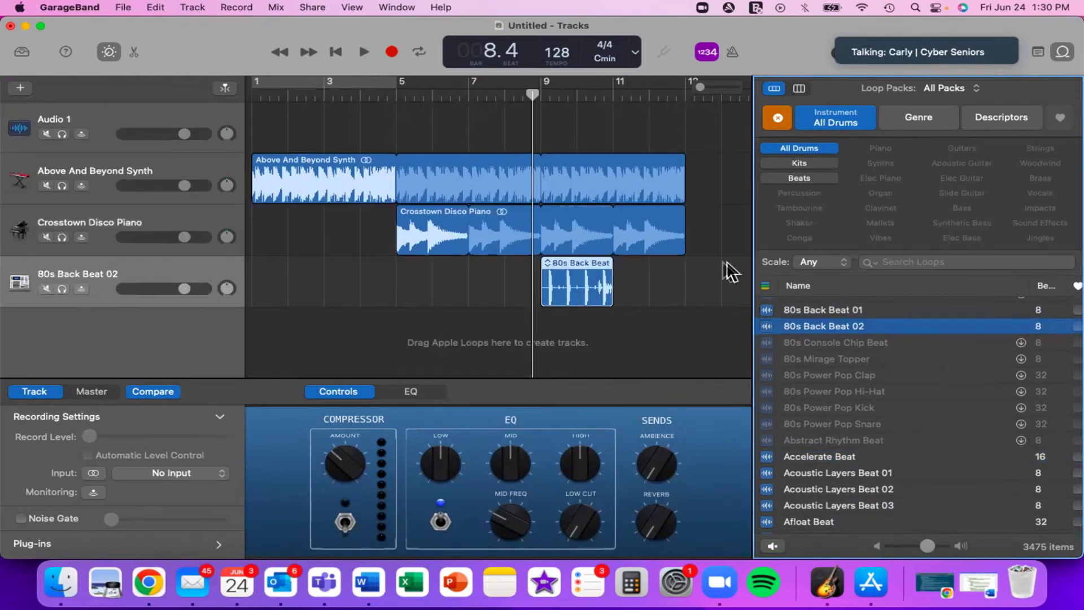
{"action": "left_click_drag", "start_coordinate": [614, 273], "coordinate": [685, 274]}
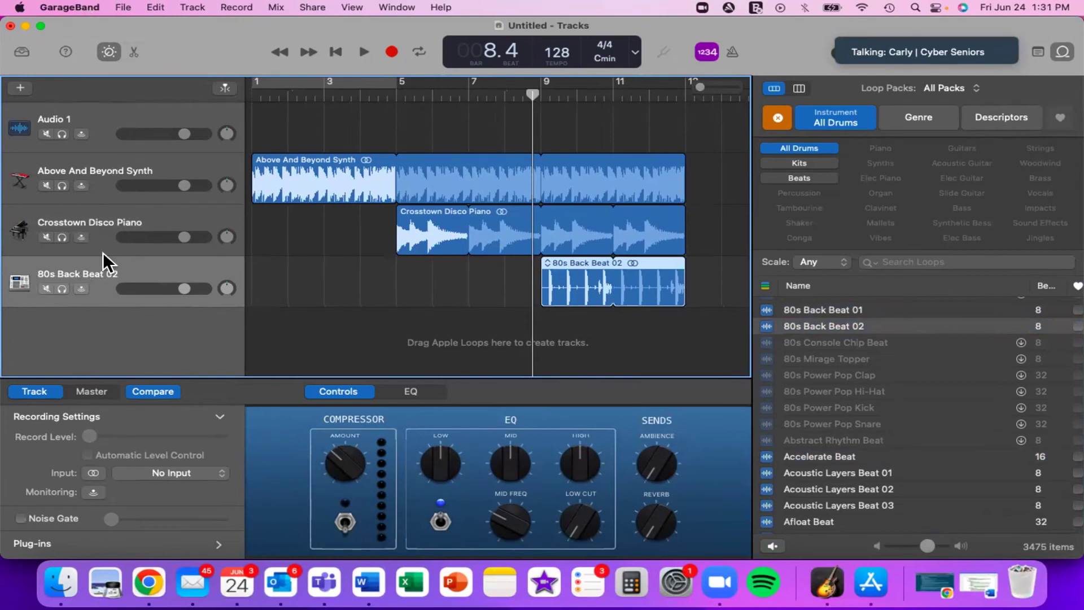
Select the 80s Back Beat 02 track and lower its volume to -2.7 dB.
{"action": "left_click", "coordinate": [104, 166]}
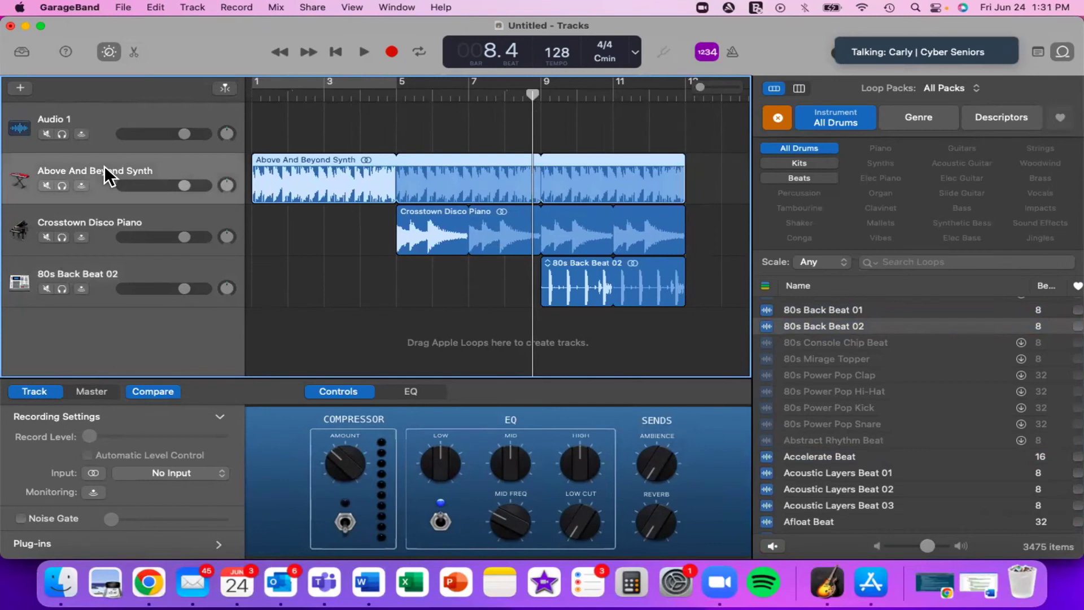
{"action": "left_click", "coordinate": [102, 224]}
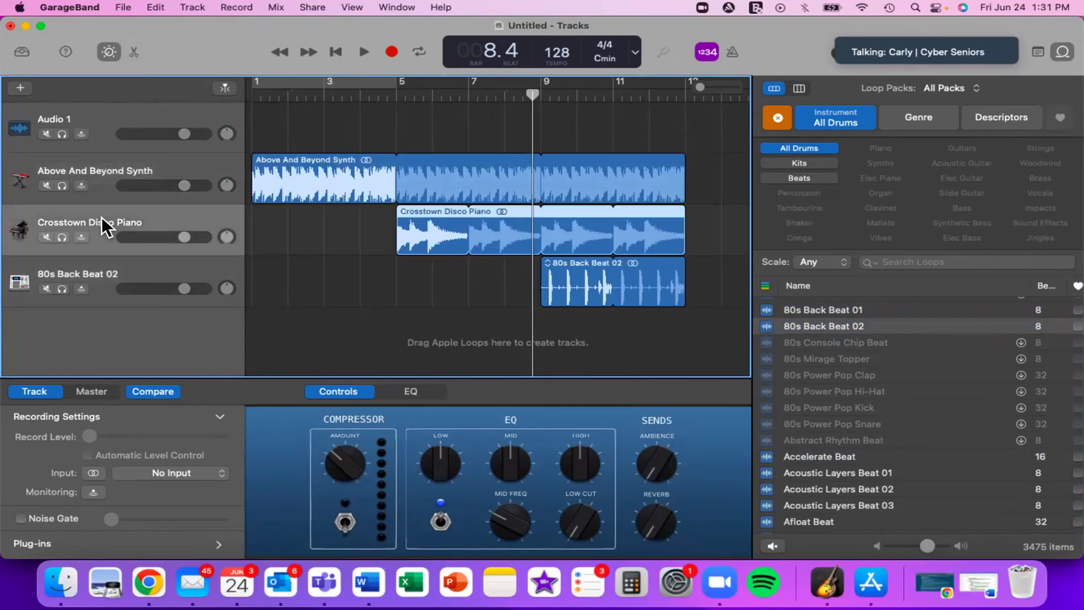
{"action": "left_click", "coordinate": [97, 272]}
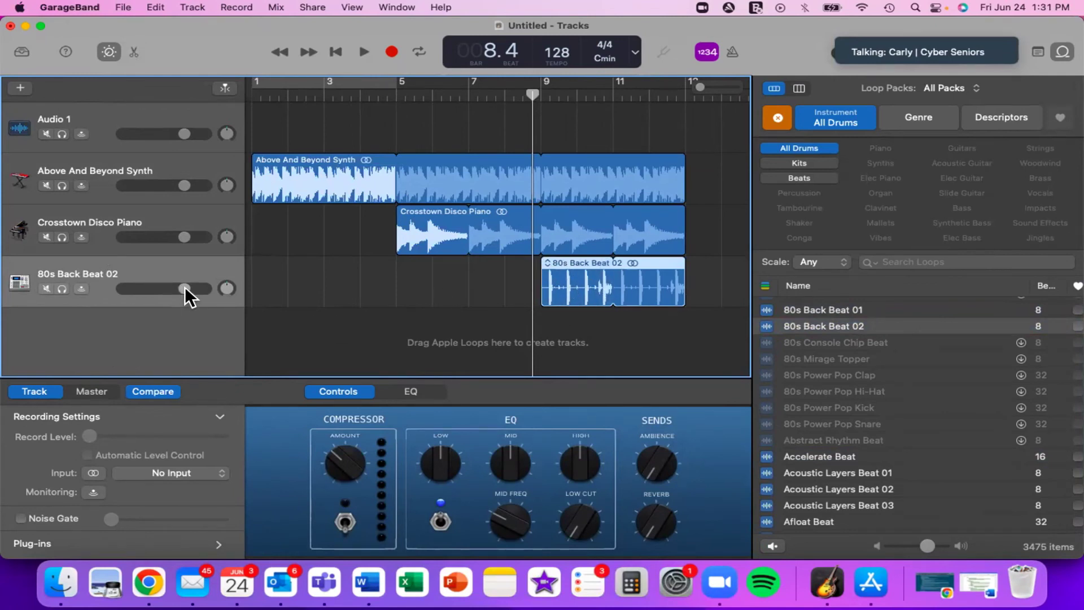
{"action": "left_click_drag", "start_coordinate": [184, 287], "coordinate": [161, 283]}
Toggle Mute and Solo on the drum track, leaving both off.
{"action": "left_click", "coordinate": [46, 288]}
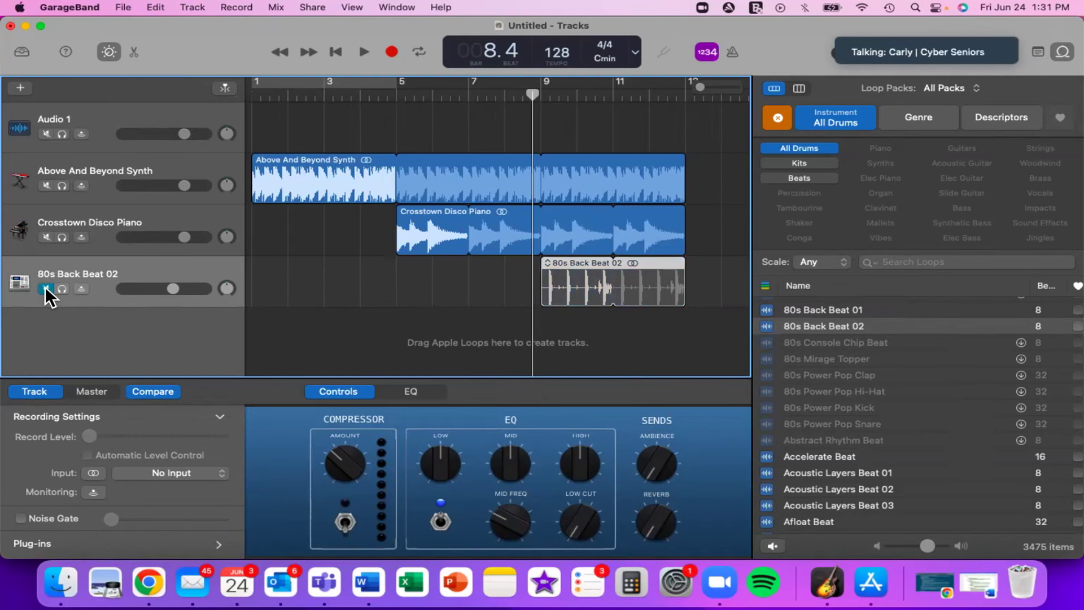
{"action": "left_click", "coordinate": [45, 288]}
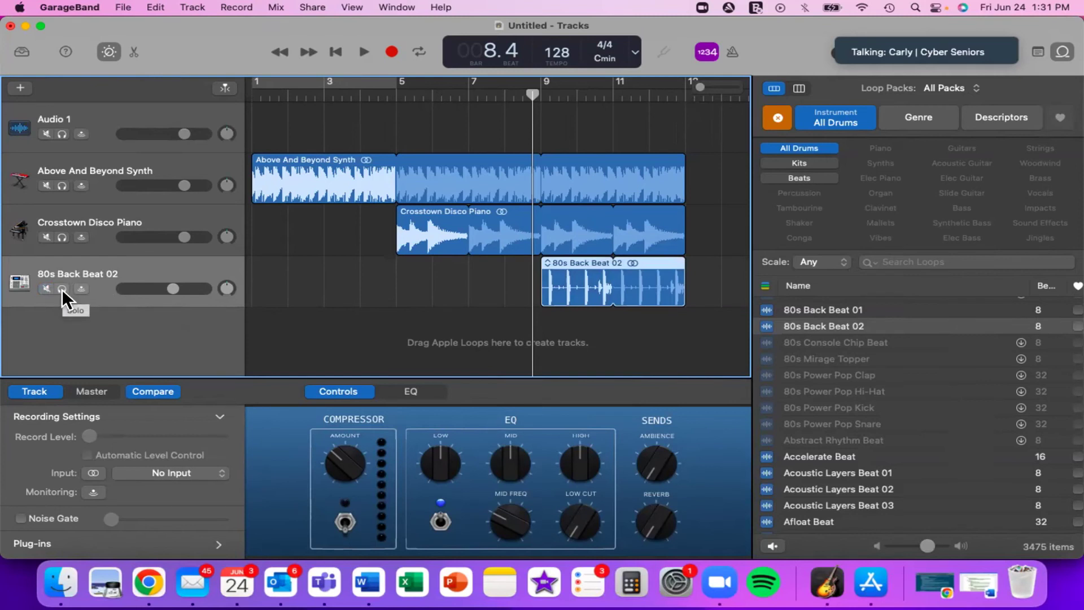
{"action": "left_click", "coordinate": [63, 289]}
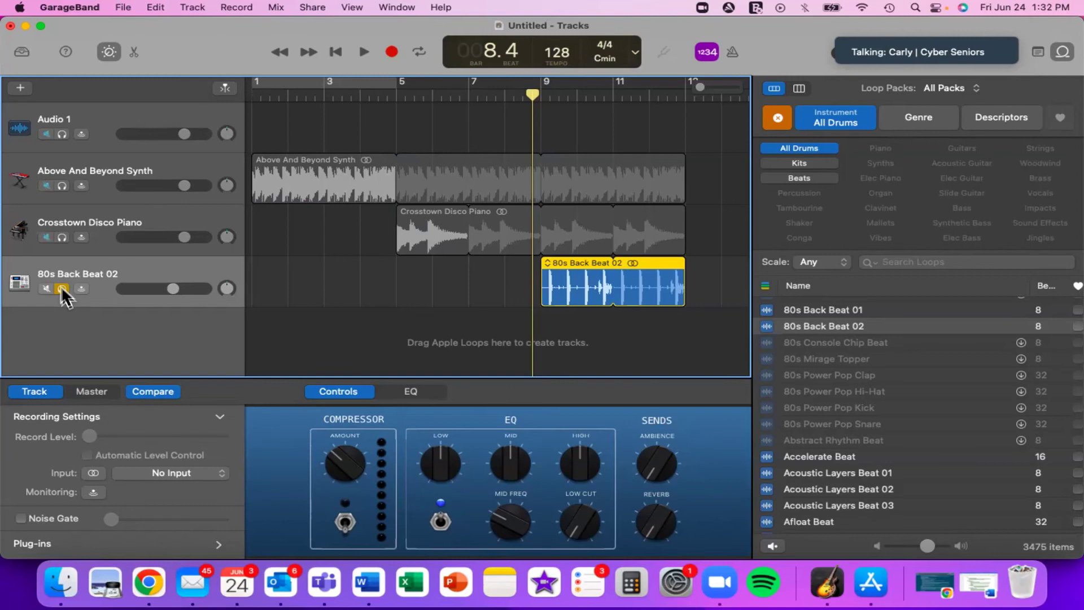
{"action": "left_click", "coordinate": [61, 287]}
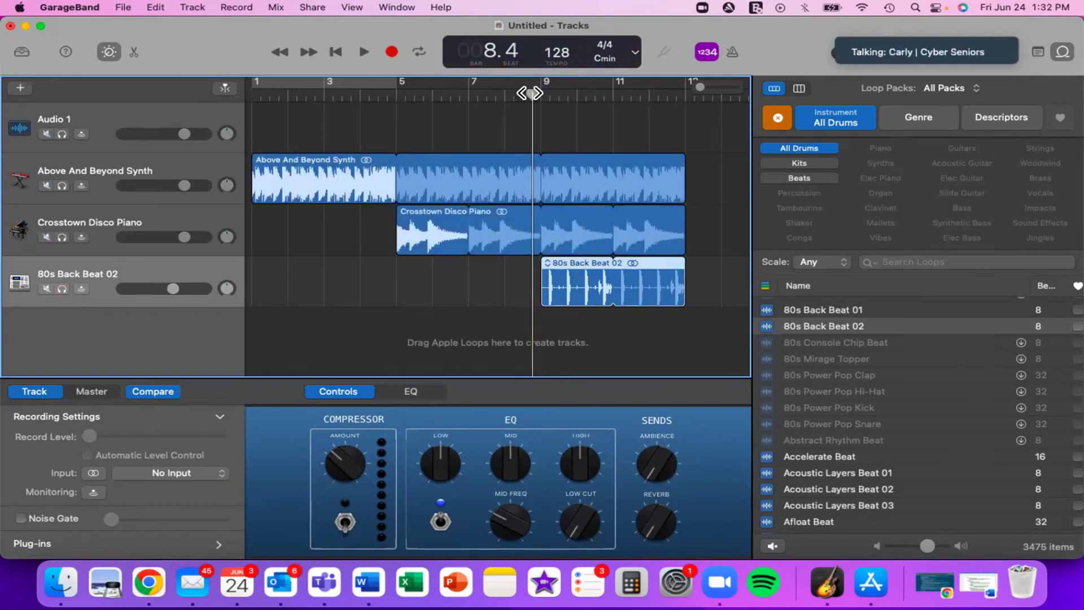
Rewind to bar 1 and play the layered synth, piano and drum loops through bar 13.
{"action": "left_click_drag", "start_coordinate": [531, 93], "coordinate": [247, 99]}
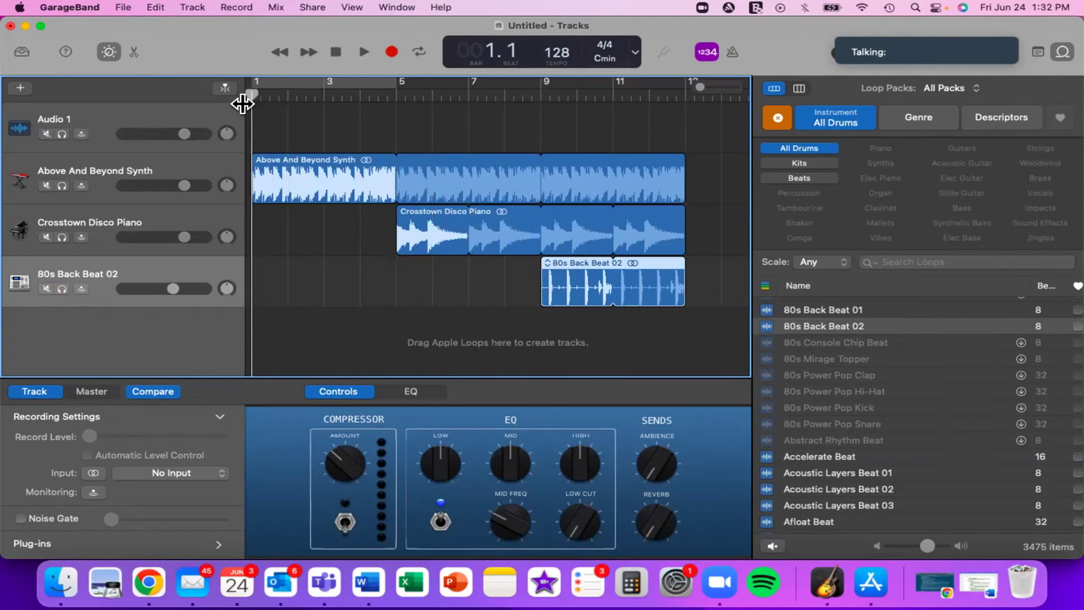
{"action": "key", "text": "space"}
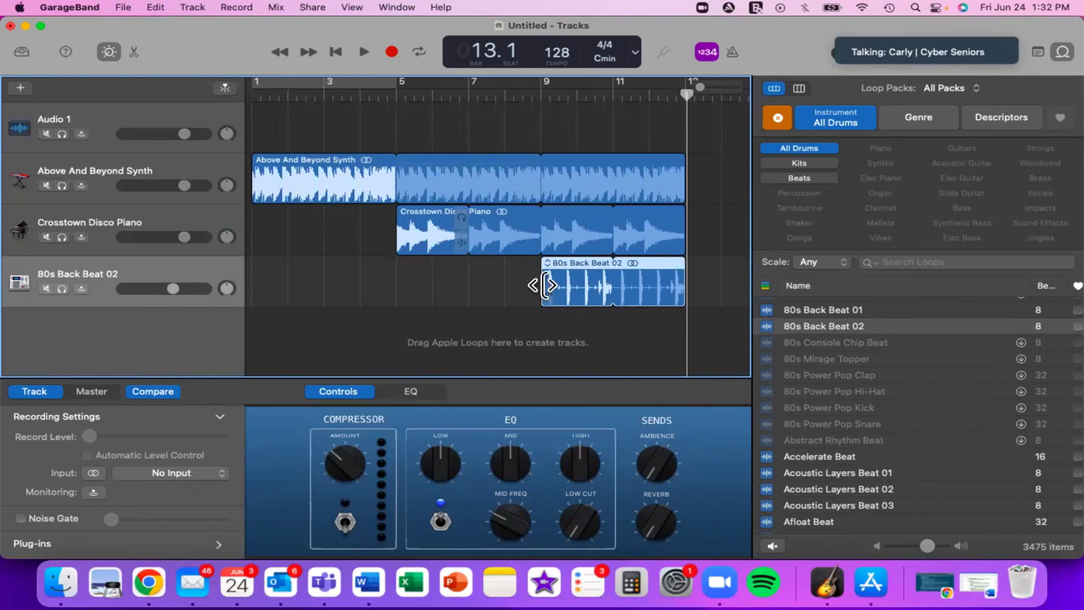
{"action": "scroll", "coordinate": [401, 293], "scroll_direction": "down", "scroll_amount": 1}
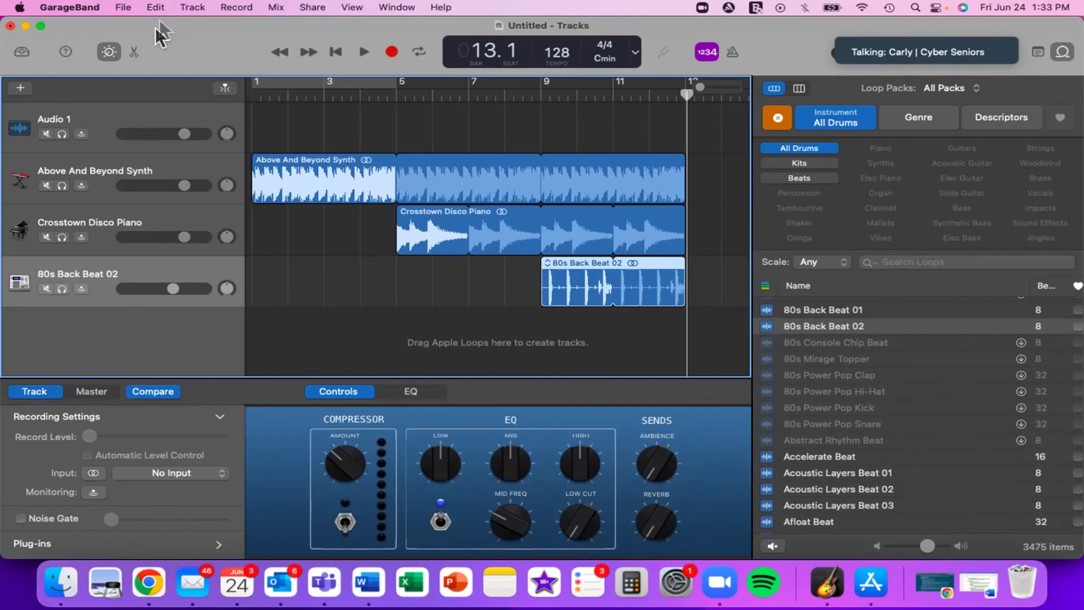
{"action": "left_click", "coordinate": [122, 7]}
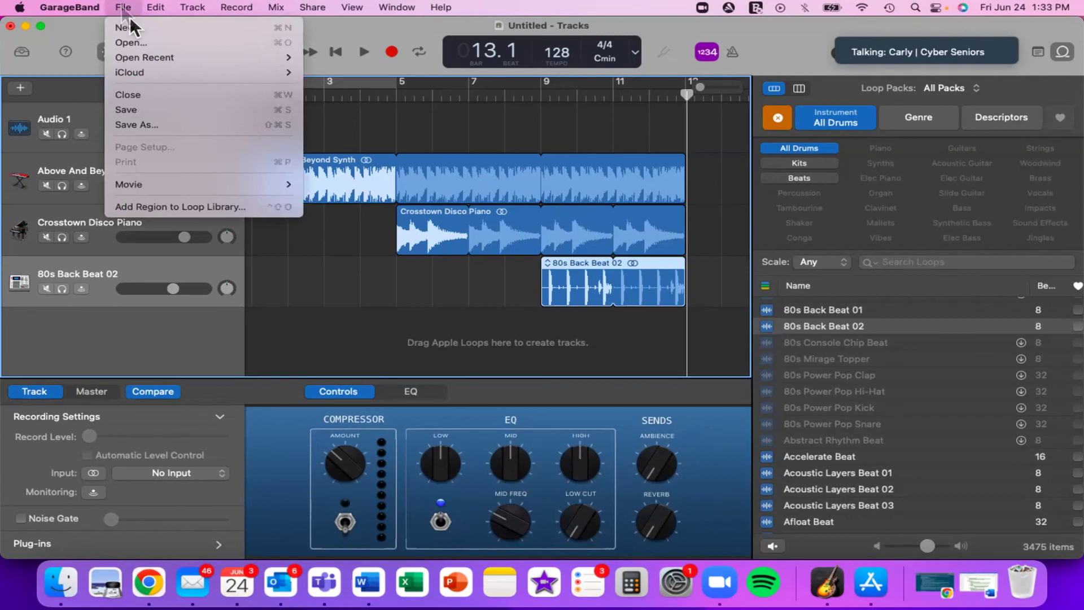
{"action": "left_click", "coordinate": [144, 109]}
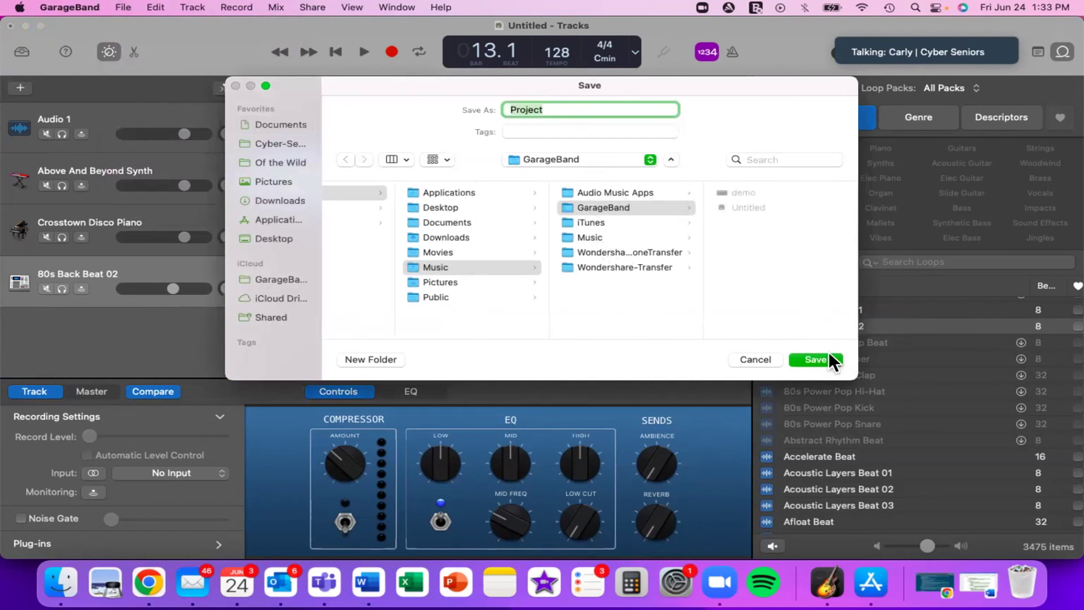
{"action": "left_click", "coordinate": [750, 361]}
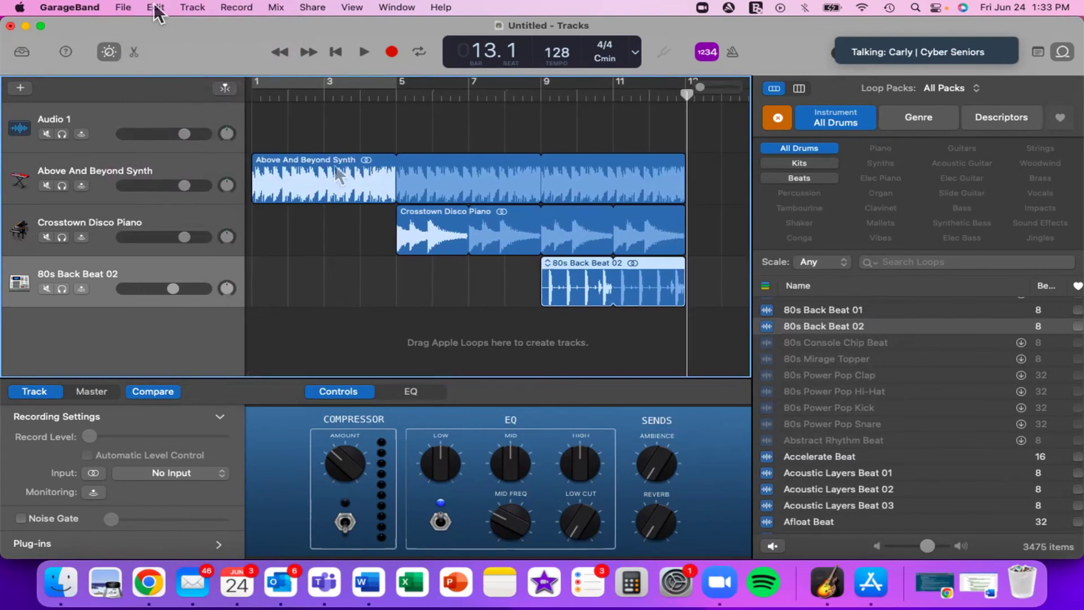
{"action": "scroll", "coordinate": [345, 256], "scroll_direction": "left", "scroll_amount": 1}
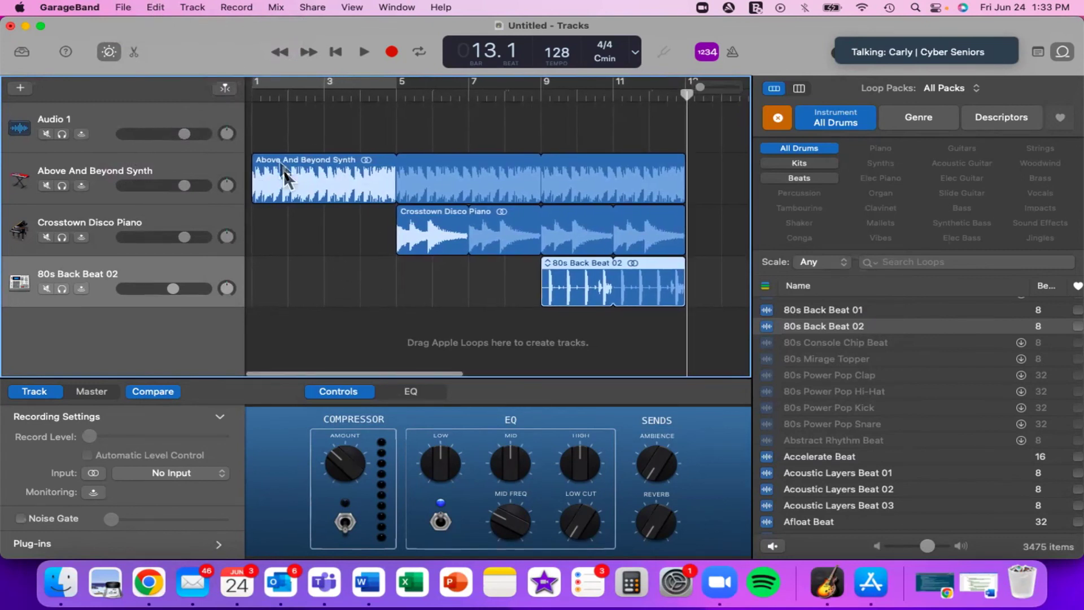
{"action": "left_click", "coordinate": [123, 8]}
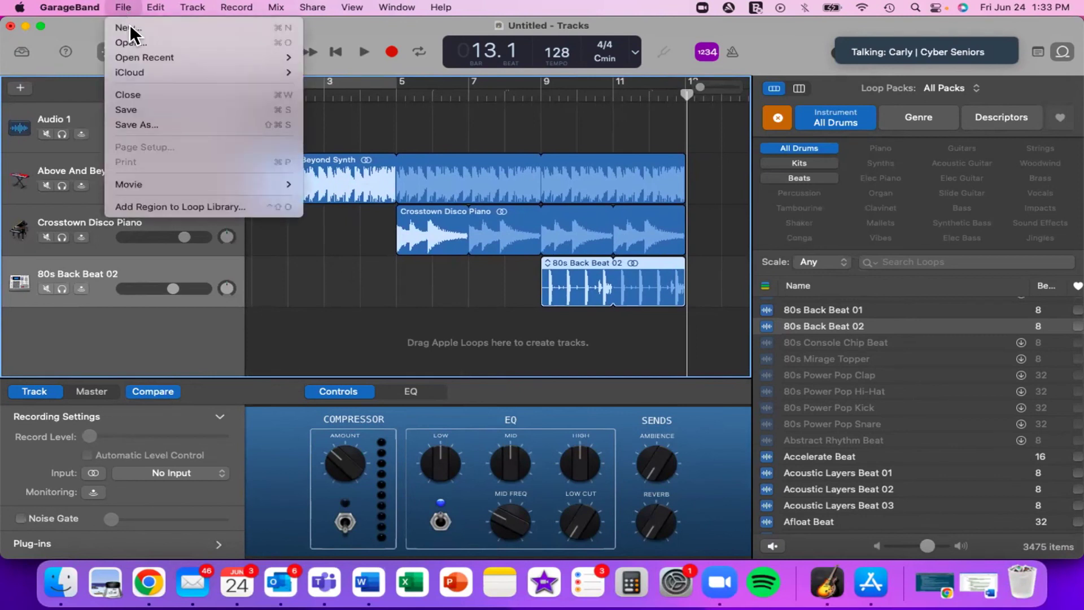
{"action": "mouse_move", "coordinate": [149, 66]}
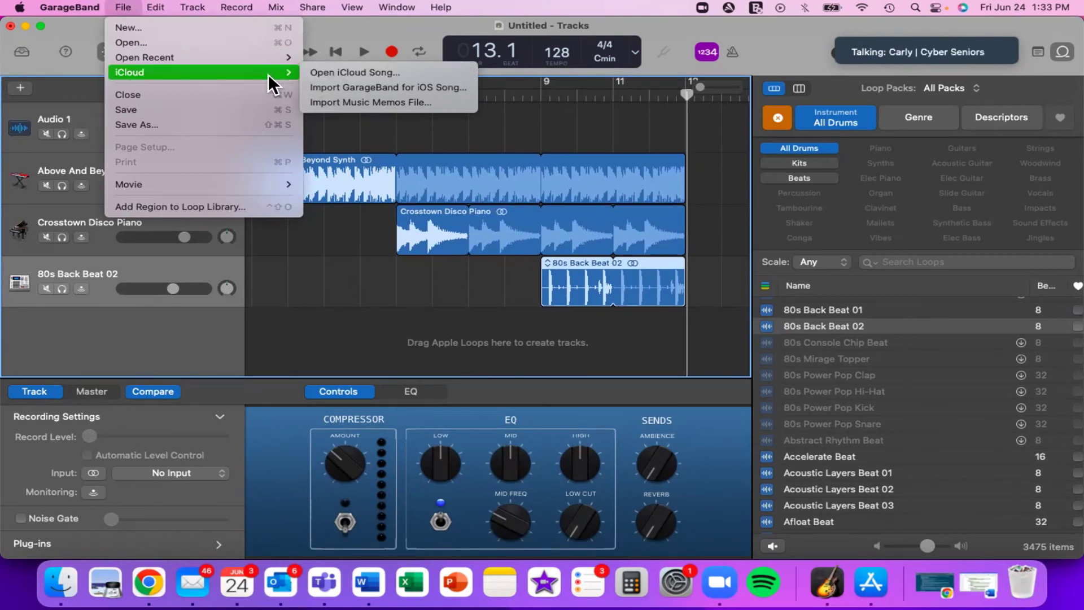
{"action": "mouse_move", "coordinate": [224, 10]}
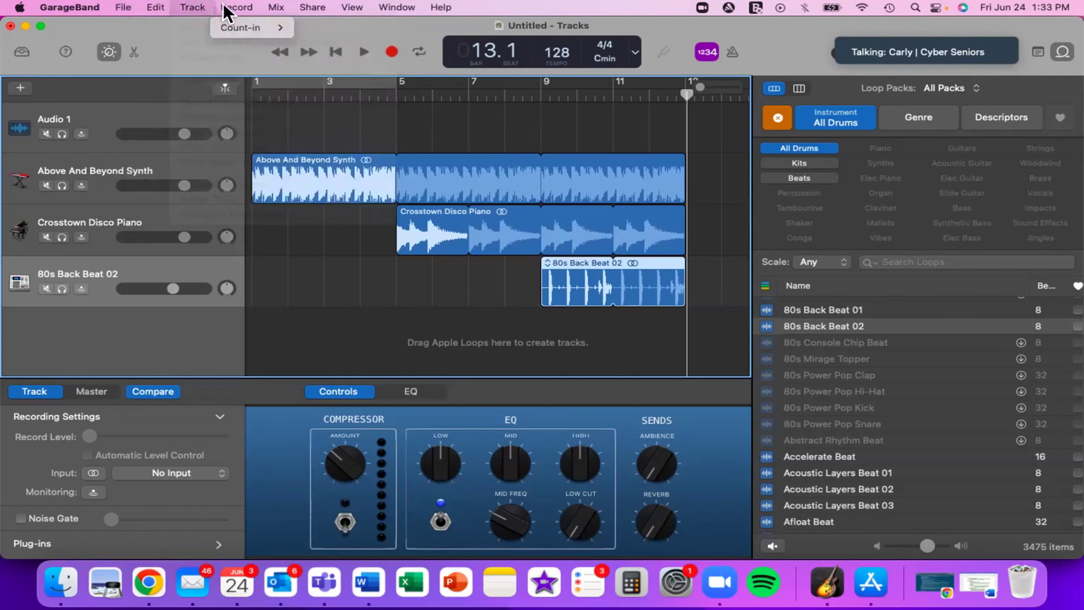
{"action": "mouse_move", "coordinate": [308, 6]}
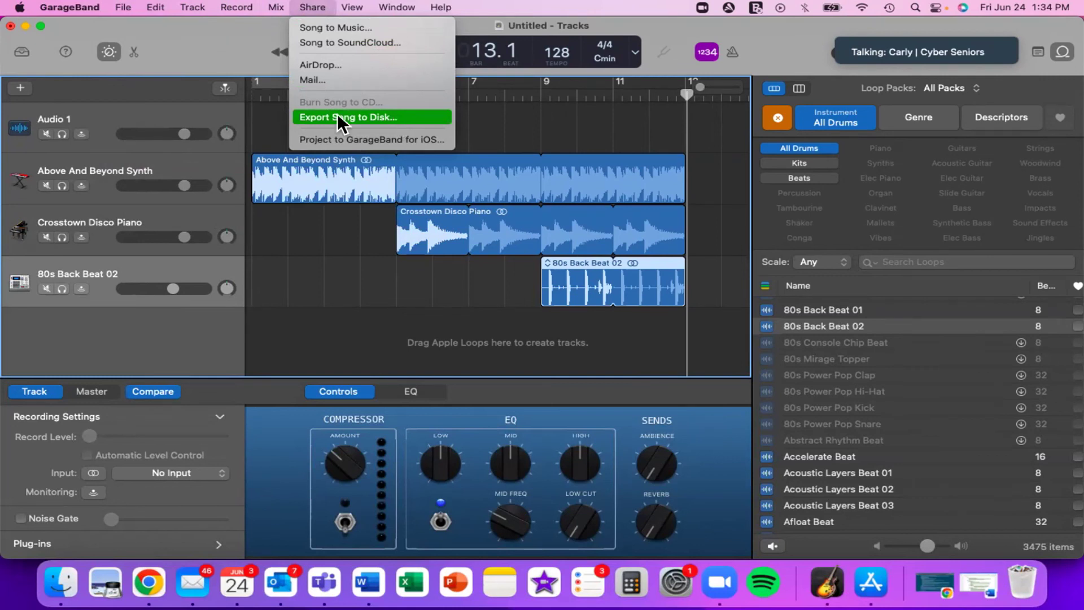
{"action": "left_click", "coordinate": [265, 118]}
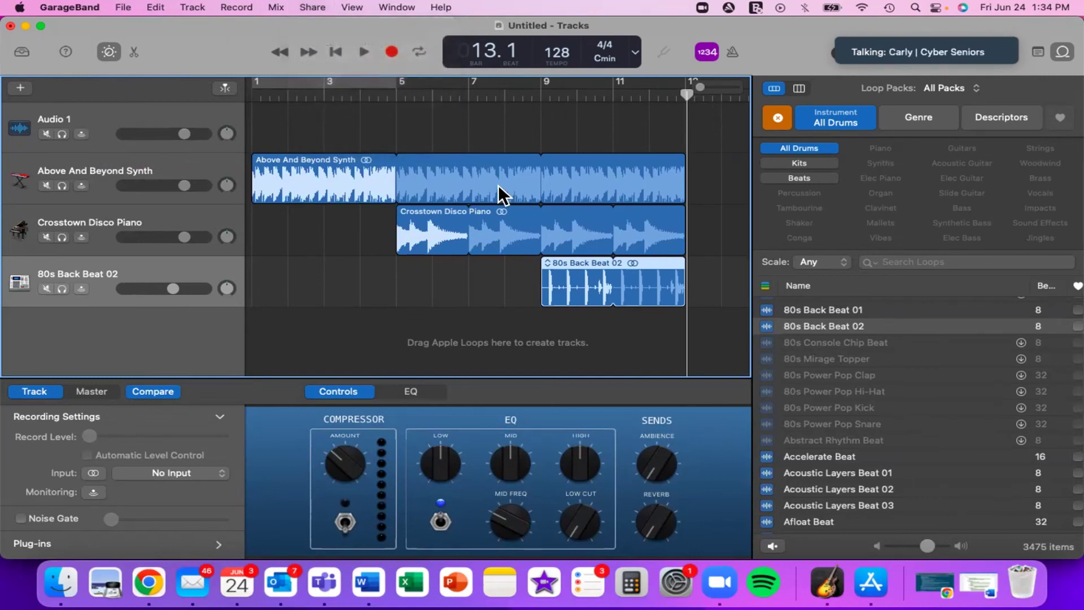